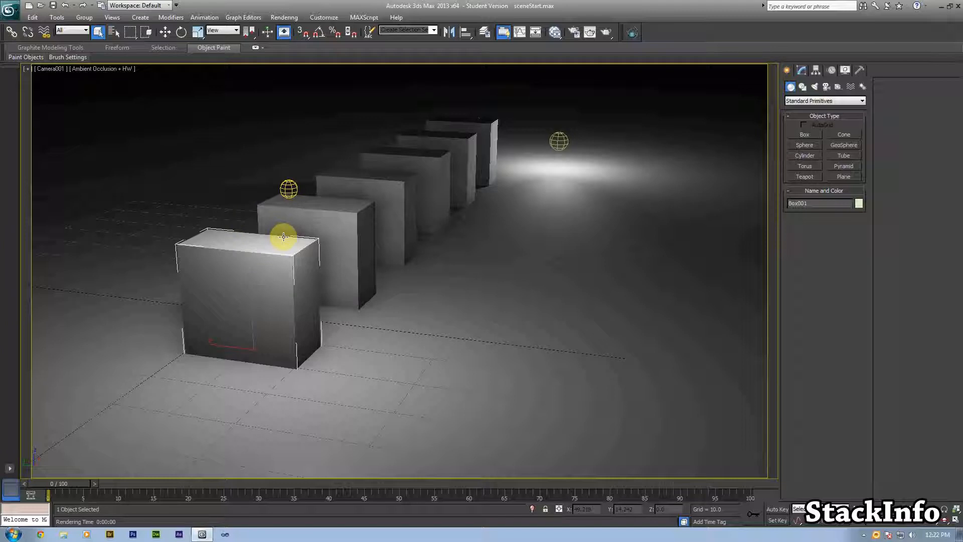
Step: Assign mental ray as the production renderer in the render setup
{"action": "left_click", "coordinate": [284, 18]}
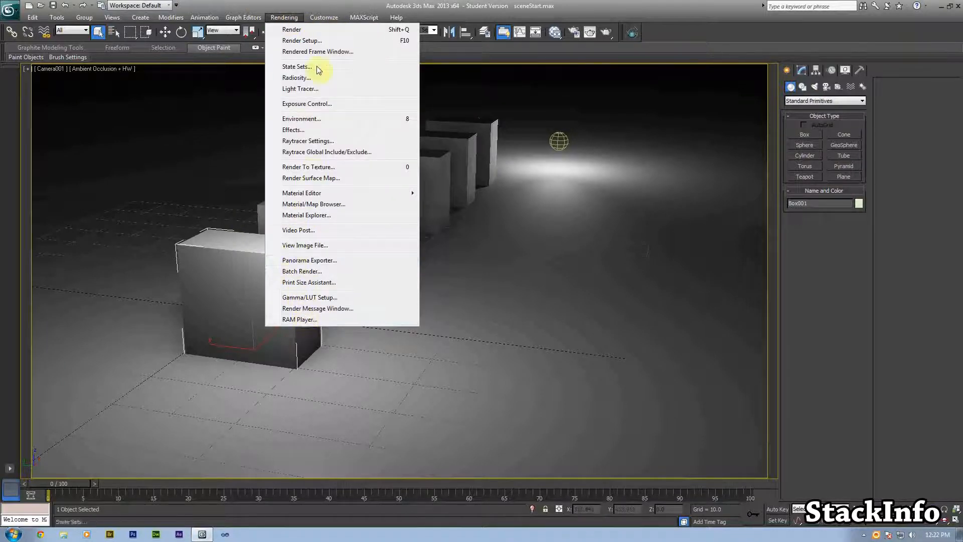
{"action": "left_click", "coordinate": [314, 39]}
{"action": "scroll", "coordinate": [251, 316], "scroll_direction": "down", "scroll_amount": 5}
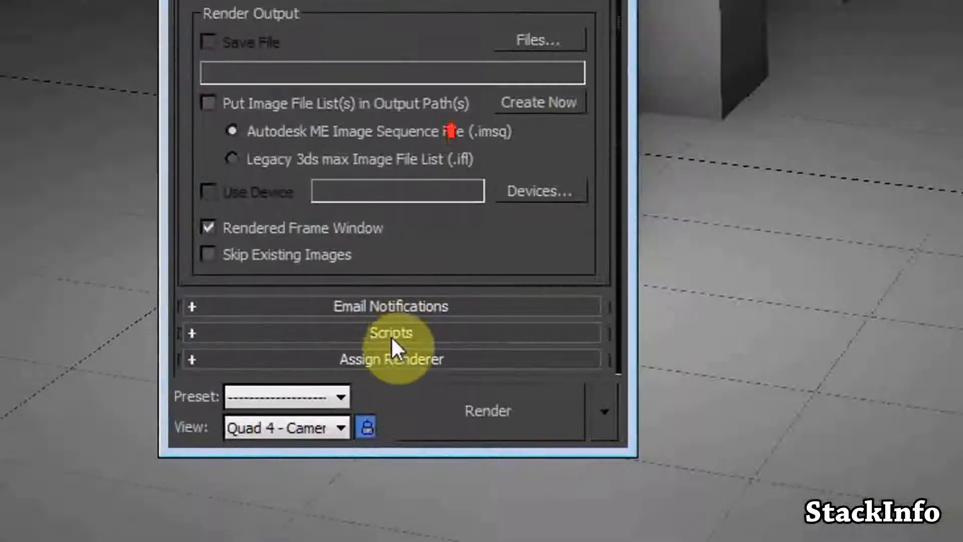
{"action": "left_click", "coordinate": [391, 359]}
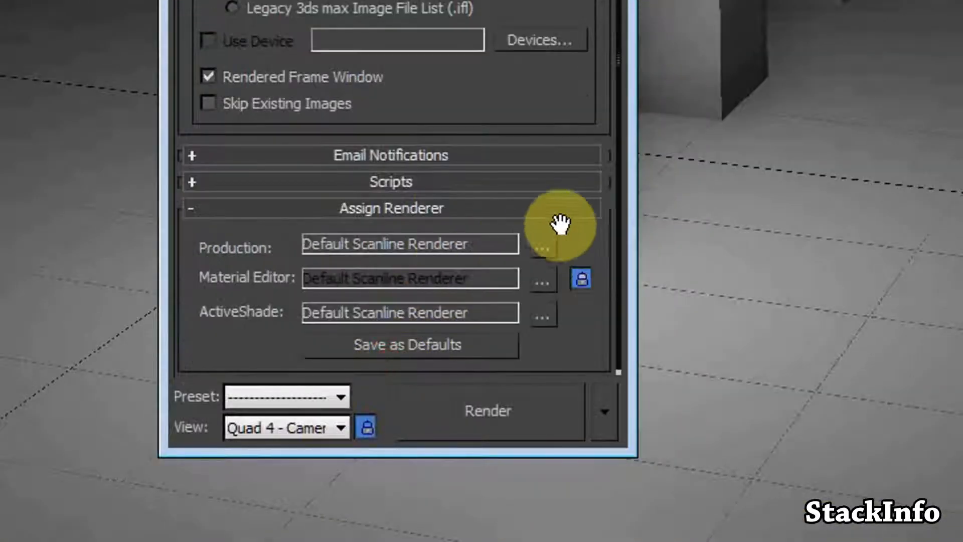
{"action": "left_click", "coordinate": [543, 248]}
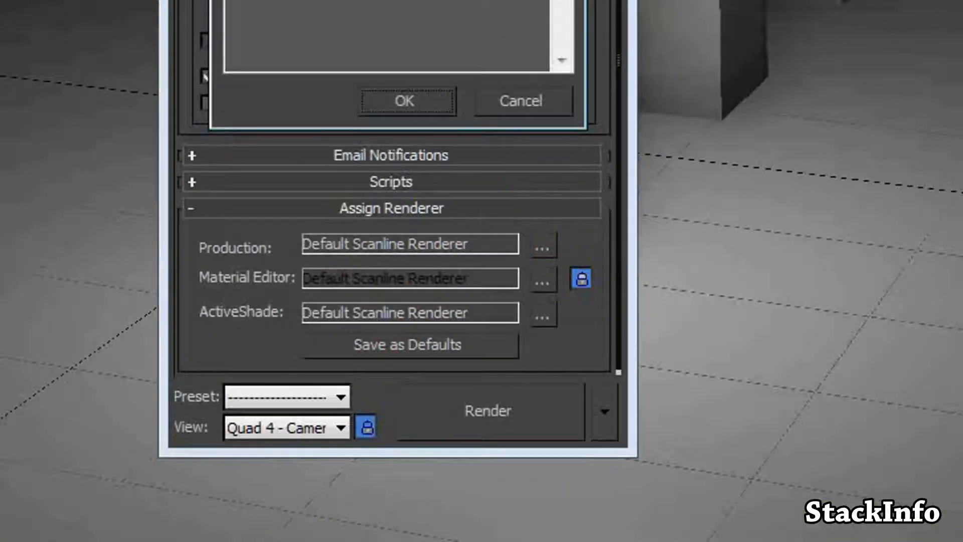
{"action": "left_click", "coordinate": [379, 106]}
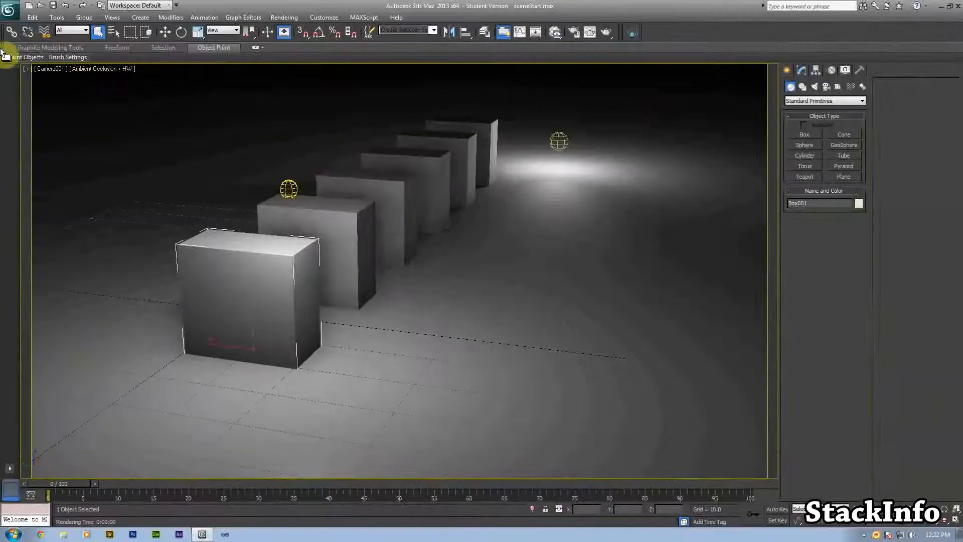
Step: Select Camera001 from its viewport and disable its Depth of Field multi-pass effect
{"action": "left_click", "coordinate": [44, 59]}
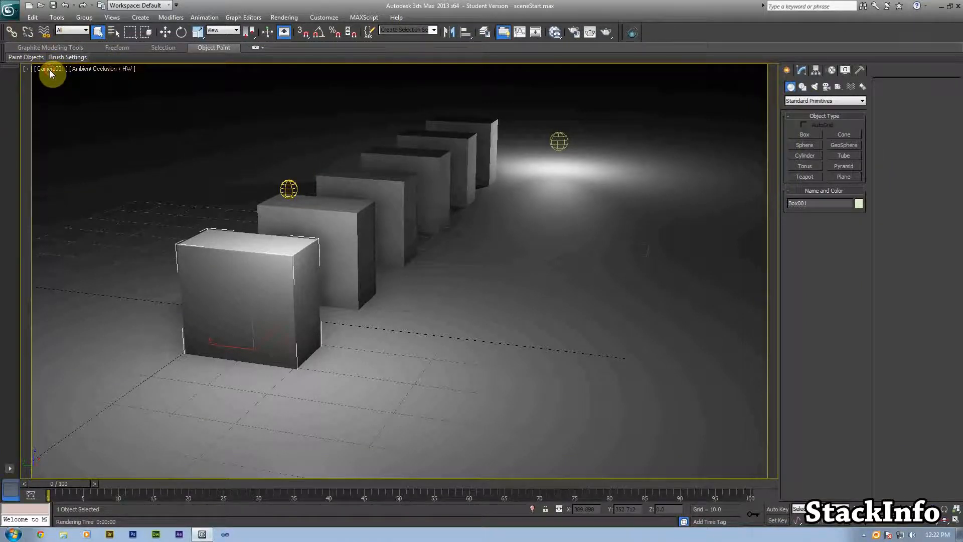
{"action": "left_click", "coordinate": [49, 69]}
{"action": "left_click", "coordinate": [110, 237]}
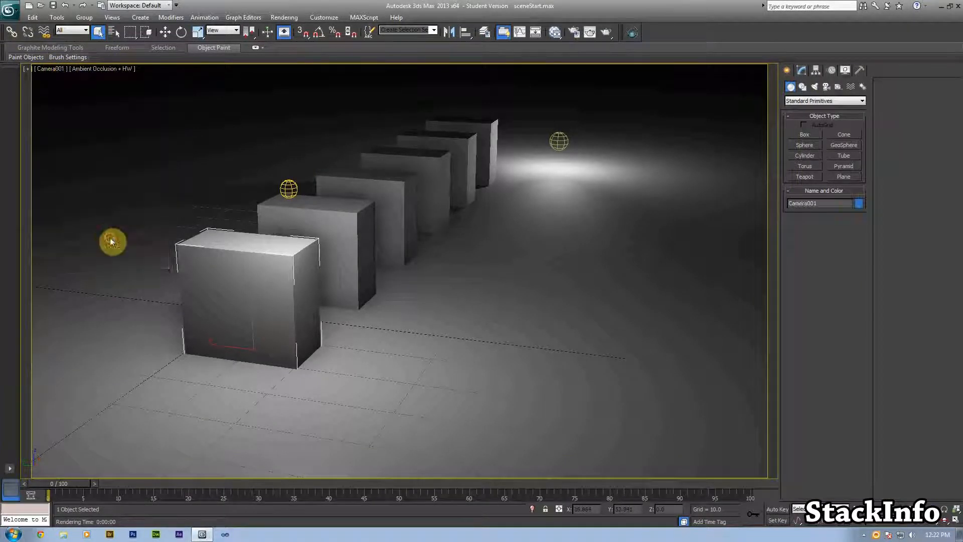
{"action": "left_click", "coordinate": [798, 69]}
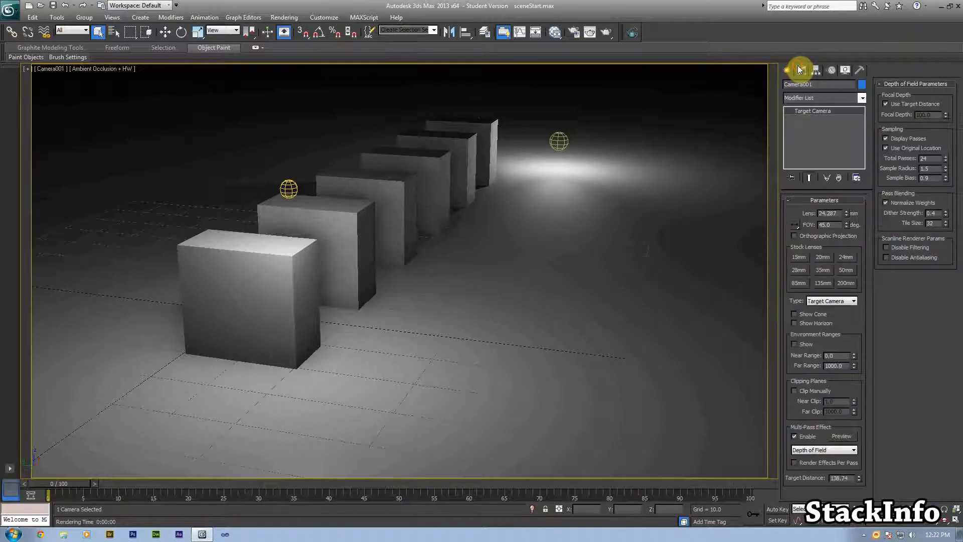
{"action": "left_click", "coordinate": [806, 439]}
{"action": "left_click", "coordinate": [807, 440]}
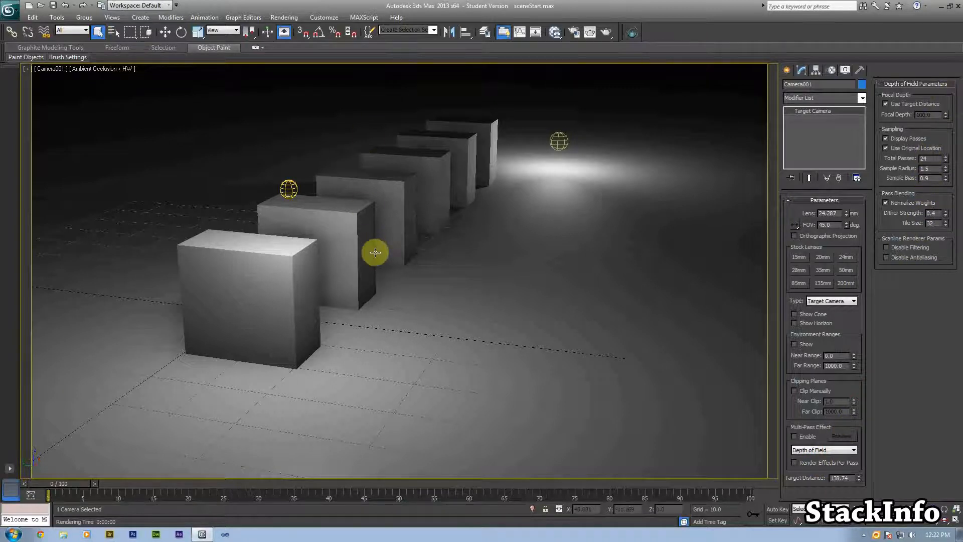
Step: Delete the two Architectural materials in the Slate Material Editor and add two mental ray Arch & Design materials
{"action": "key", "text": "m"}
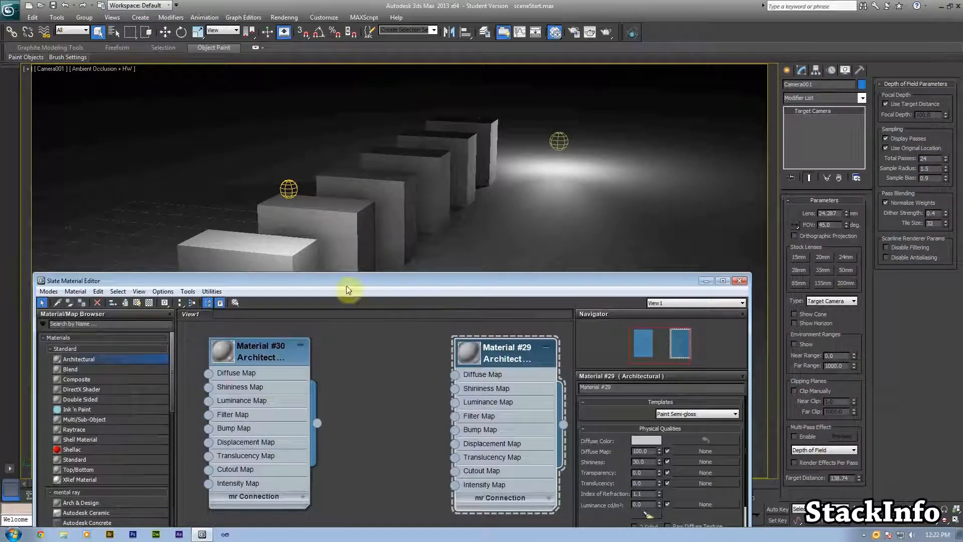
{"action": "scroll", "coordinate": [363, 369], "scroll_direction": "down", "scroll_amount": 4}
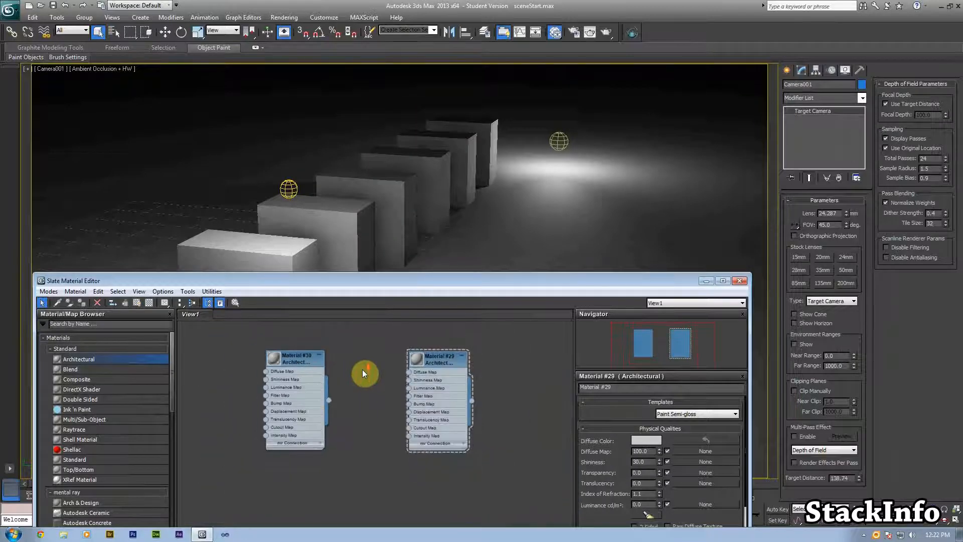
{"action": "key", "text": "Delete"}
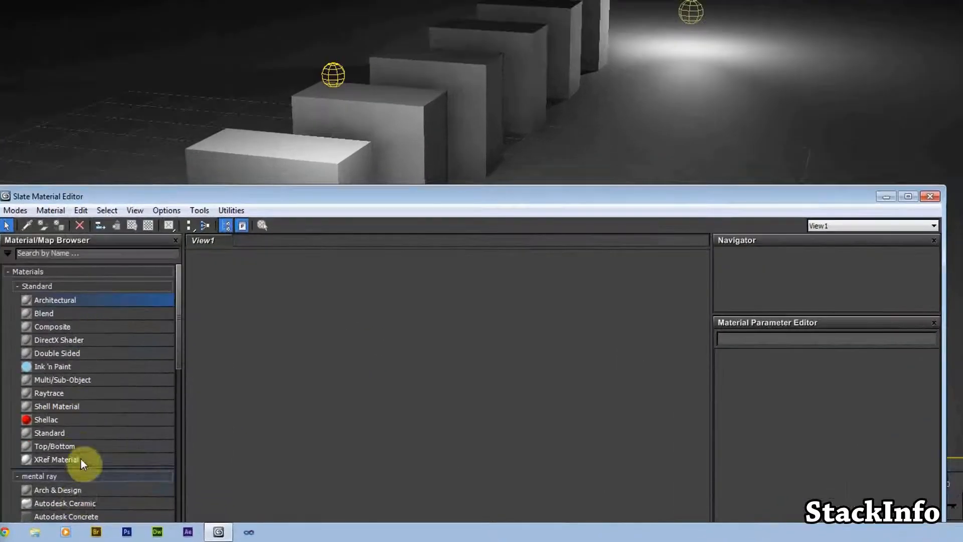
{"action": "left_click", "coordinate": [93, 502]}
{"action": "left_click_drag", "start_coordinate": [126, 469], "coordinate": [477, 321]}
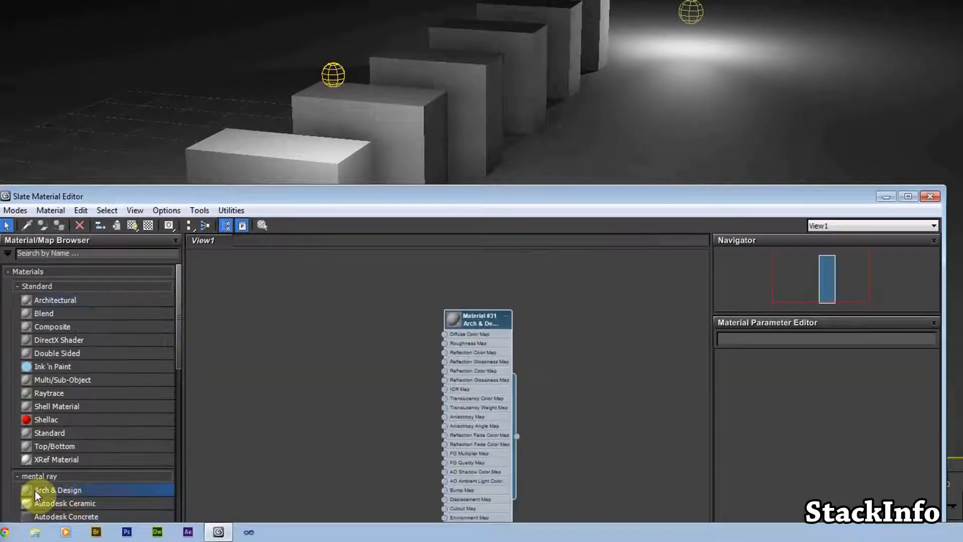
{"action": "left_click_drag", "start_coordinate": [35, 490], "coordinate": [360, 321]}
Step: Apply the Satin Varnished Wood template to Material #31 and assign that material to the floor plane
{"action": "double_click", "coordinate": [465, 321]}
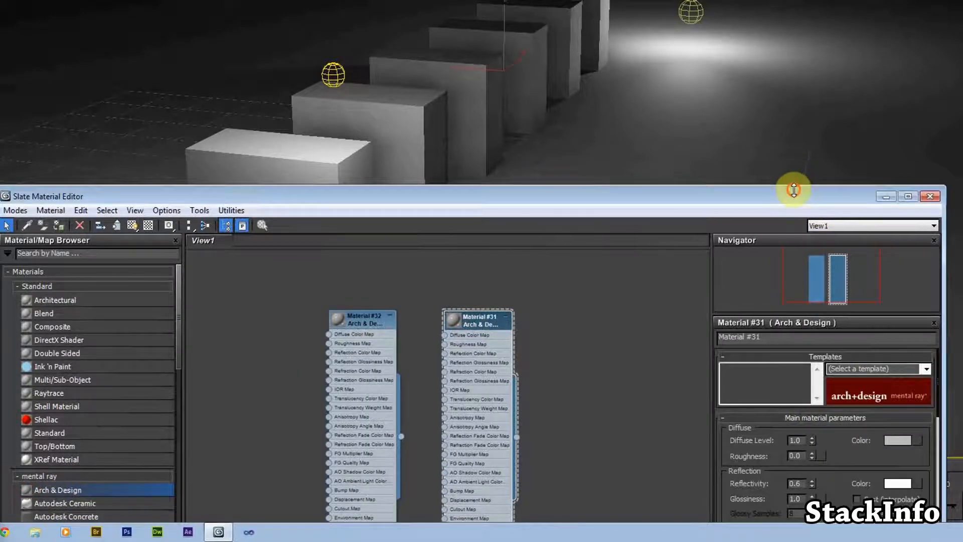
{"action": "left_click_drag", "start_coordinate": [795, 190], "coordinate": [811, 34]}
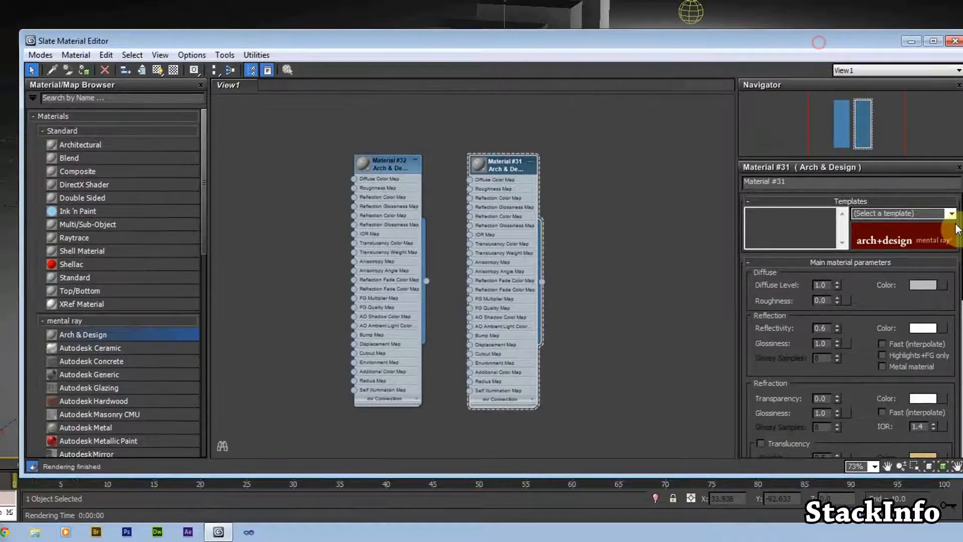
{"action": "left_click", "coordinate": [952, 214]}
{"action": "scroll", "coordinate": [937, 418], "scroll_direction": "down", "scroll_amount": 3}
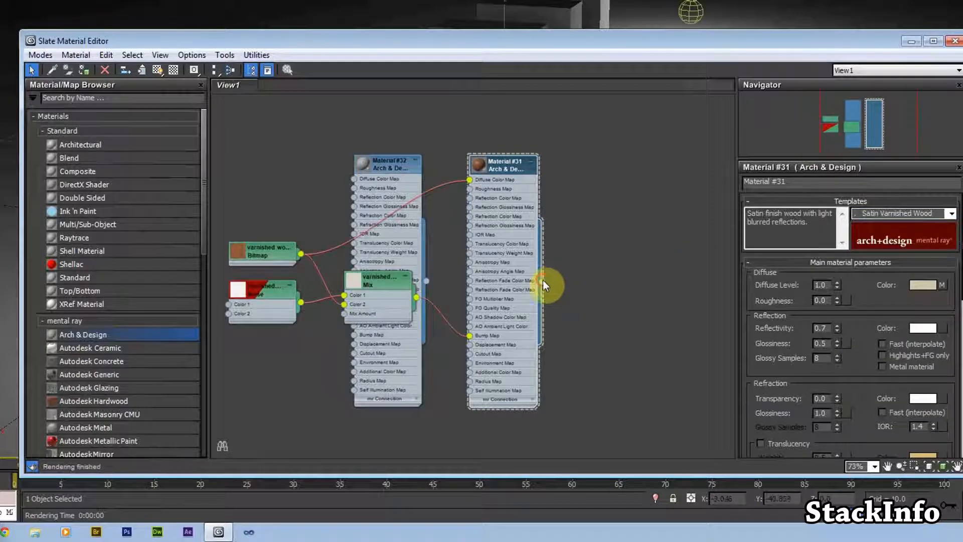
{"action": "left_click_drag", "start_coordinate": [796, 17], "coordinate": [798, 18]}
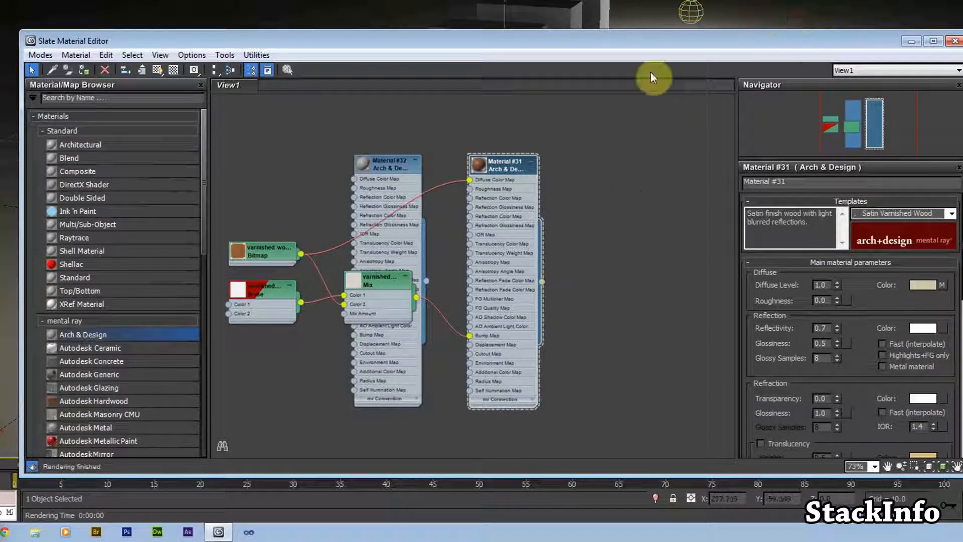
Step: Lay out the material nodes in order and apply the Satined Metal template to Material #32
{"action": "left_click", "coordinate": [216, 68]}
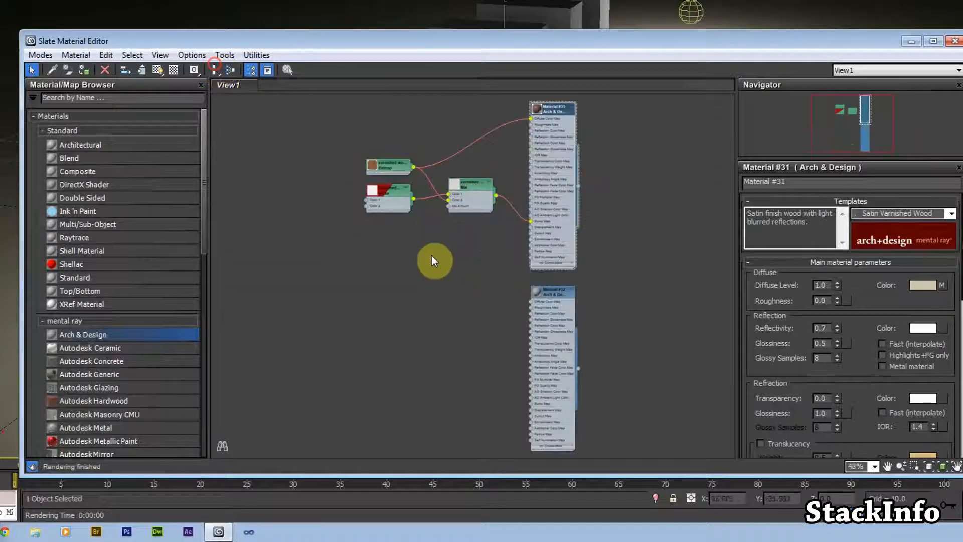
{"action": "scroll", "coordinate": [570, 312], "scroll_direction": "up", "scroll_amount": 3}
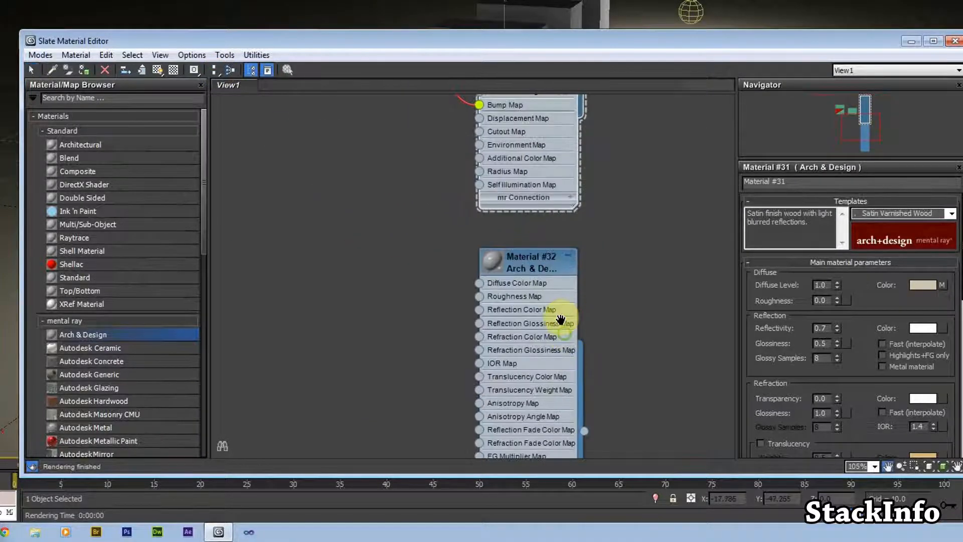
{"action": "middle_click_drag", "start_coordinate": [564, 319], "coordinate": [570, 216]}
{"action": "scroll", "coordinate": [571, 216], "scroll_direction": "up", "scroll_amount": 1}
{"action": "left_click", "coordinate": [541, 131]}
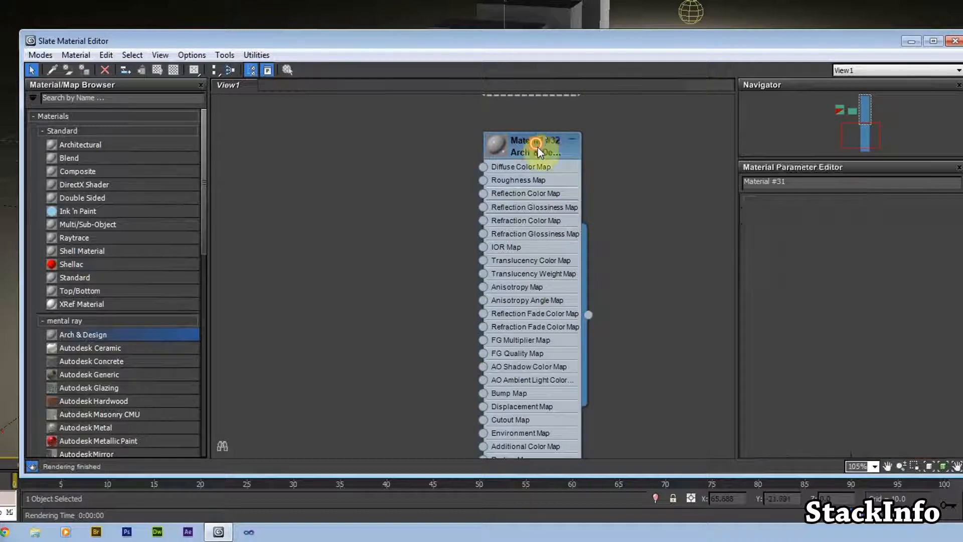
{"action": "left_click", "coordinate": [948, 215]}
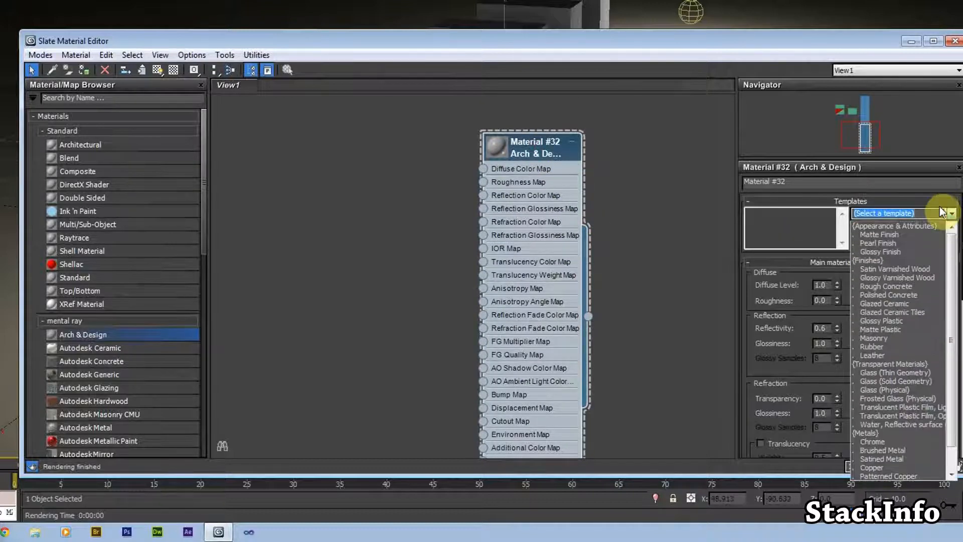
{"action": "scroll", "coordinate": [928, 366], "scroll_direction": "down", "scroll_amount": 2}
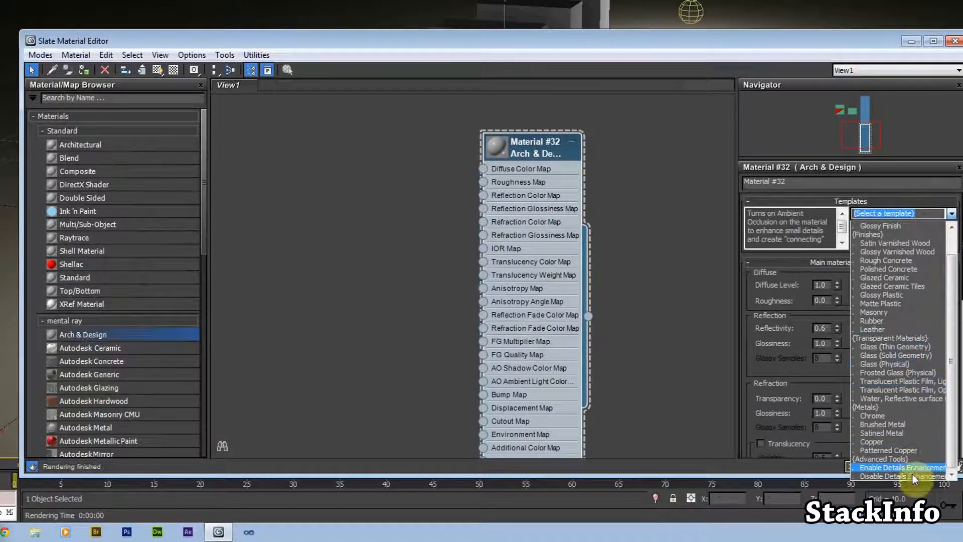
{"action": "left_click", "coordinate": [914, 431]}
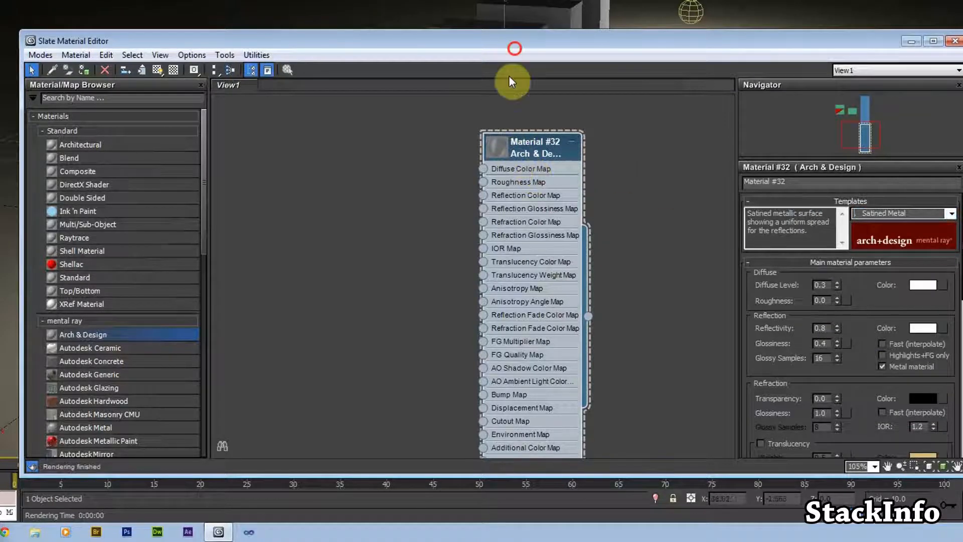
Step: Add all the boxes to the selection, assign the Satined Metal material to the selected objects, and close the material editor
{"action": "left_click_drag", "start_coordinate": [465, 42], "coordinate": [468, 314]}
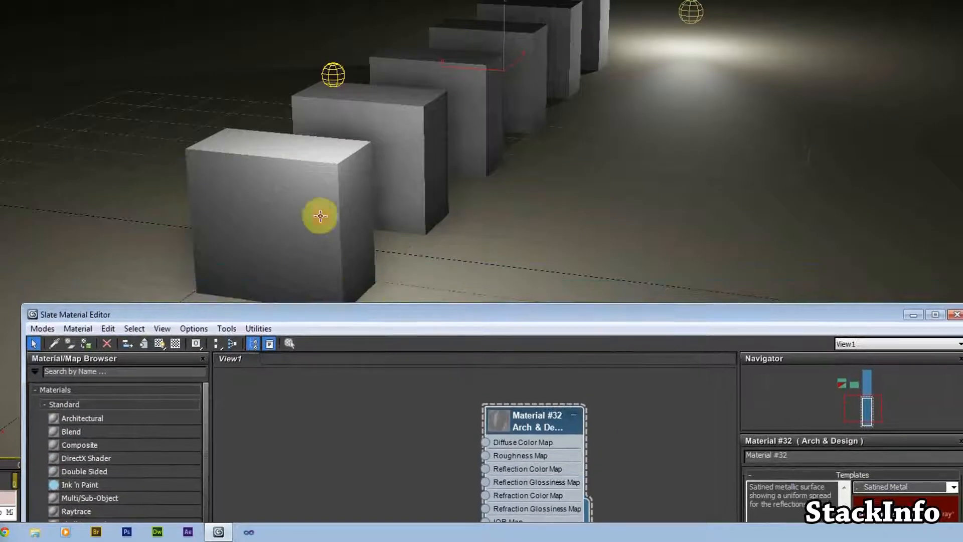
{"action": "left_click", "coordinate": [478, 112], "text": "ctrl"}
{"action": "left_click", "coordinate": [521, 80], "text": "ctrl"}
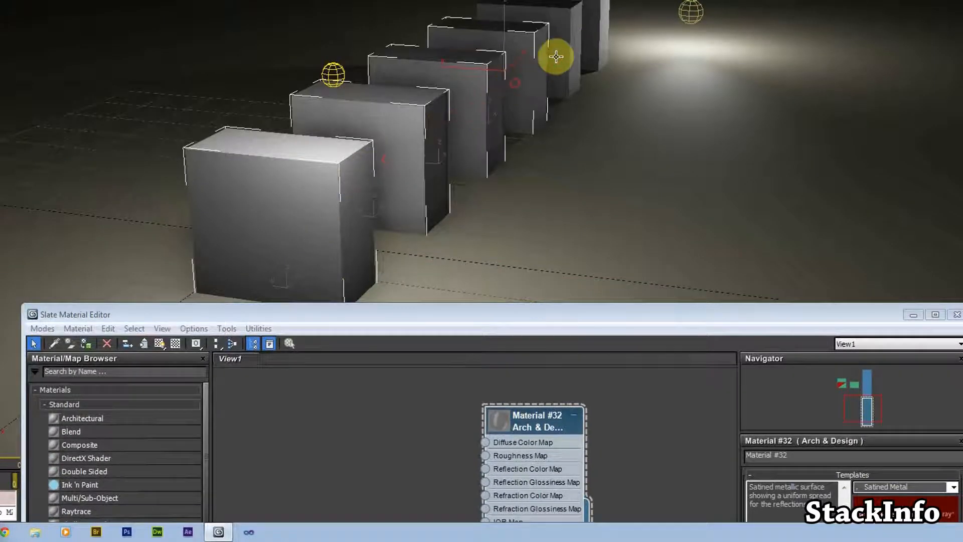
{"action": "left_click", "coordinate": [555, 56], "text": "ctrl"}
{"action": "left_click", "coordinate": [582, 34], "text": "ctrl"}
{"action": "left_click_drag", "start_coordinate": [413, 321], "coordinate": [601, 211]}
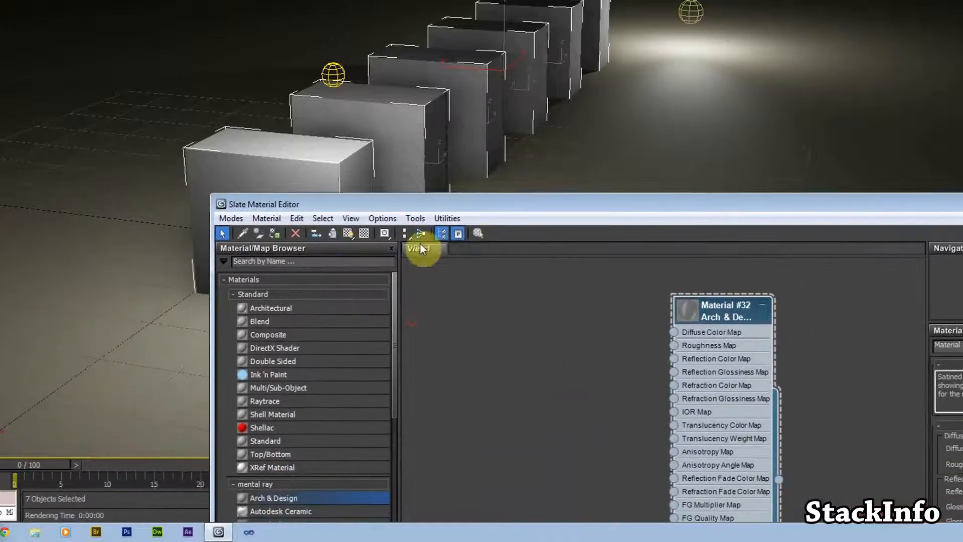
{"action": "left_click", "coordinate": [277, 233]}
{"action": "left_click_drag", "start_coordinate": [357, 202], "coordinate": [216, 1]}
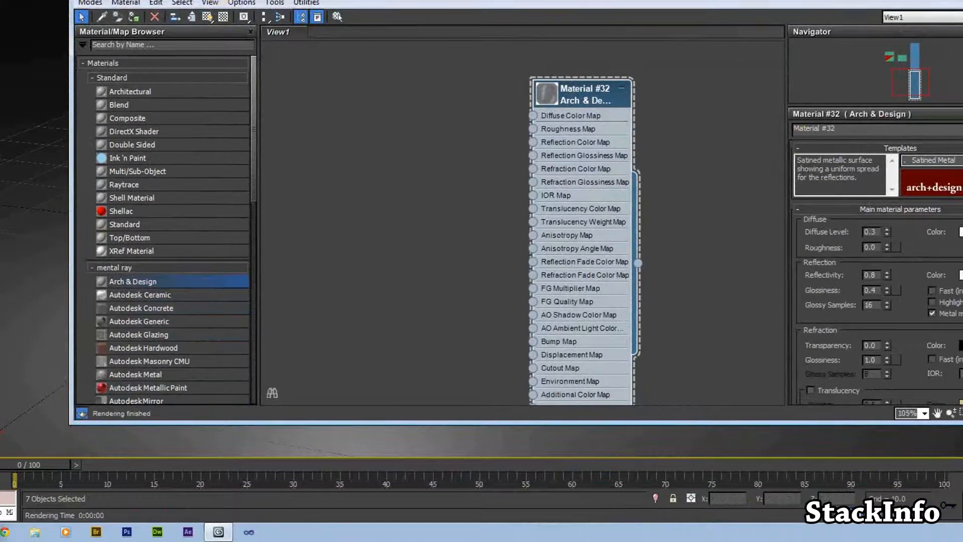
{"action": "key", "text": "m"}
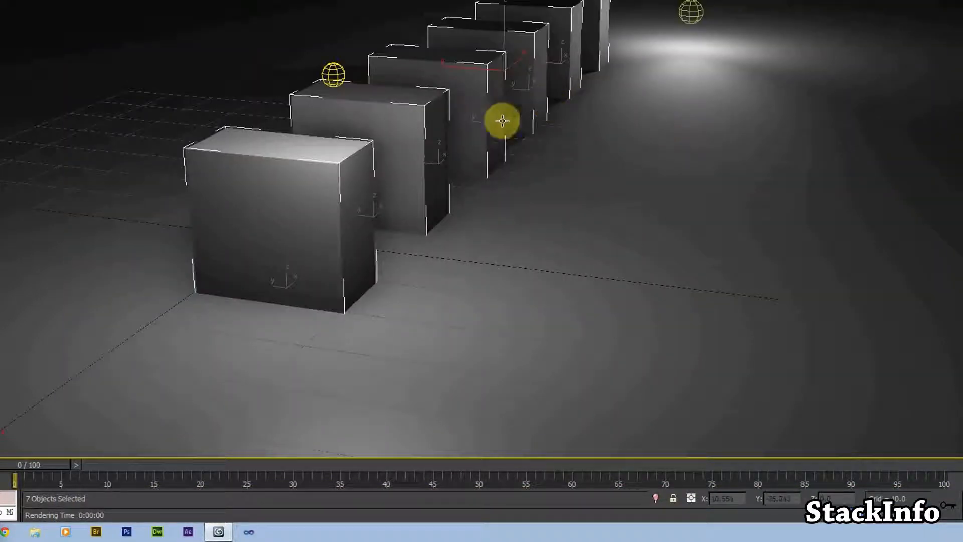
Step: Render the camera view, close the rendered frame, and select only the floor plane
{"action": "key", "text": "F9"}
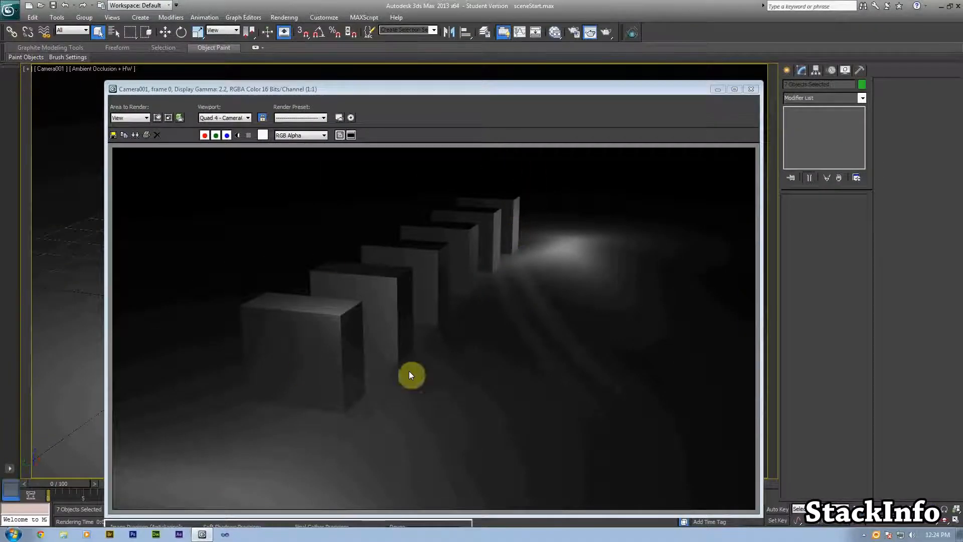
{"action": "left_click", "coordinate": [751, 88]}
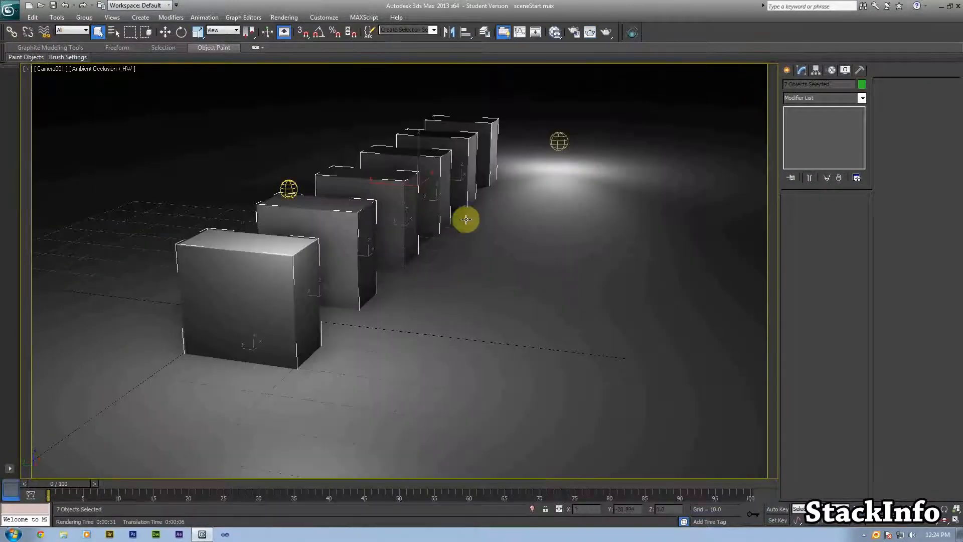
{"action": "left_click", "coordinate": [489, 200]}
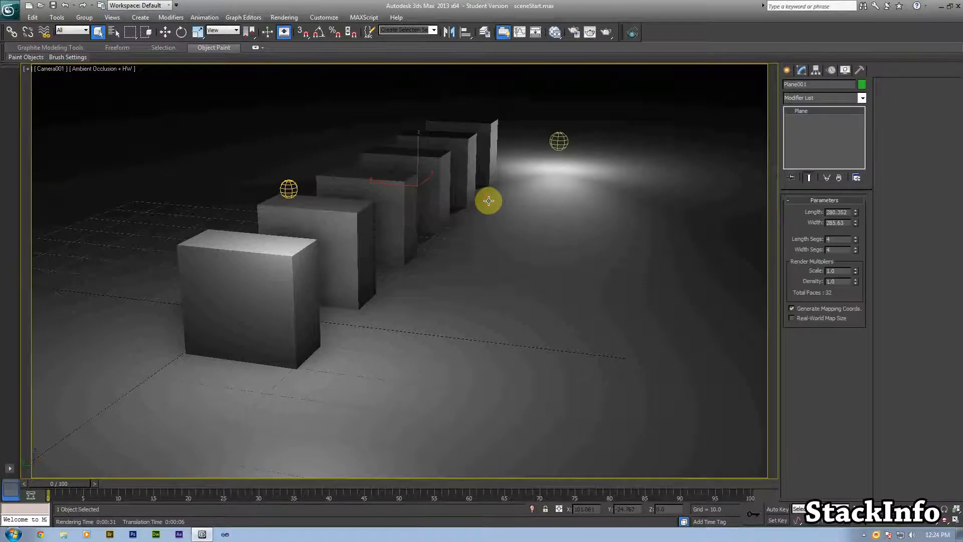
Step: Switch the environment's exposure control to mr Photographic Exposure Control and render its preview
{"action": "key", "text": "8"}
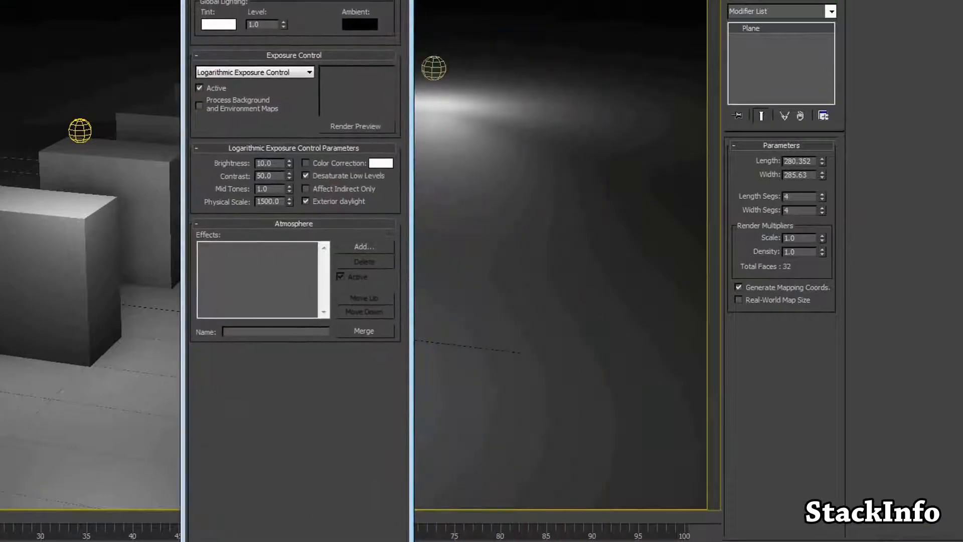
{"action": "left_click_drag", "start_coordinate": [259, 1], "coordinate": [293, 0]}
{"action": "left_click", "coordinate": [283, 112]}
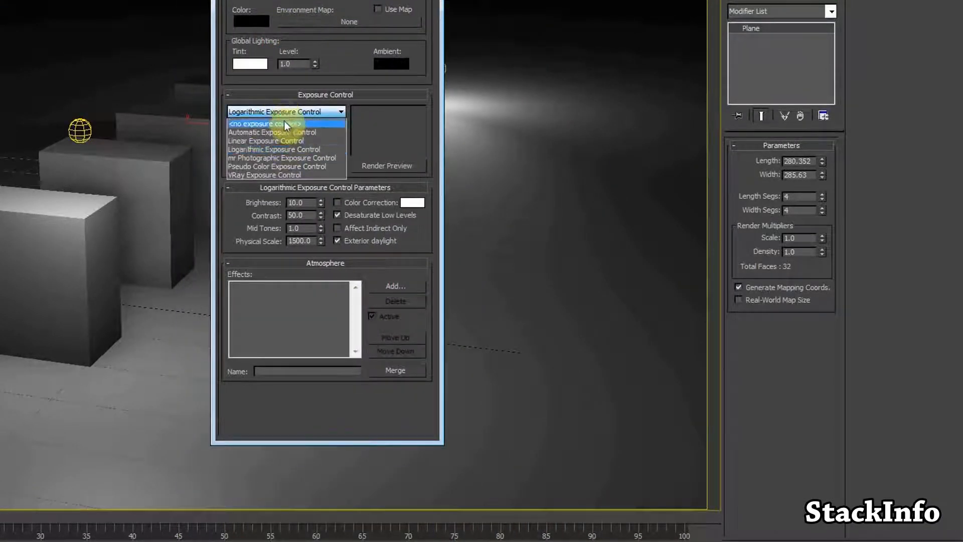
{"action": "left_click", "coordinate": [287, 157]}
{"action": "left_click", "coordinate": [383, 173]}
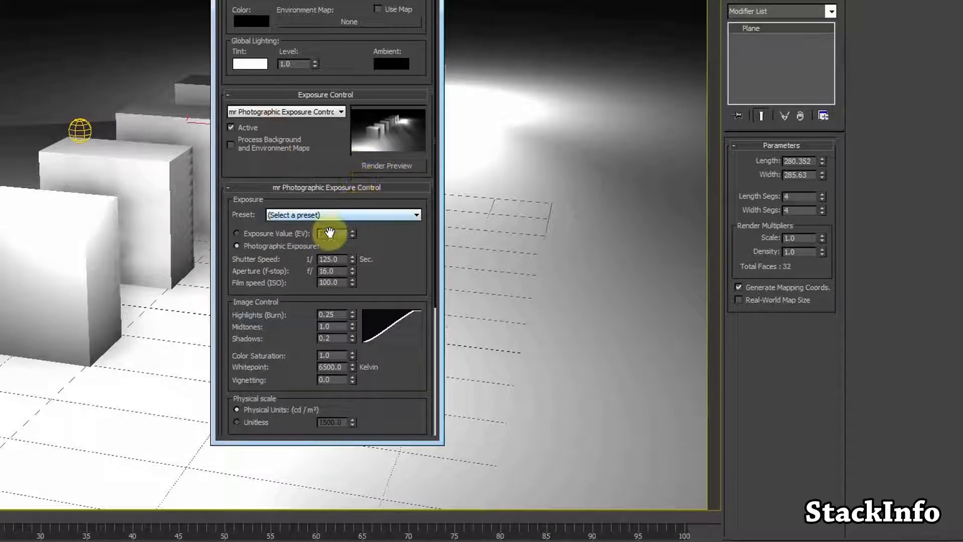
Step: Try a shutter speed of 1/200 sec for the photographic exposure, settle on 1/160 sec, and close the environment settings
{"action": "left_click", "coordinate": [333, 260]}
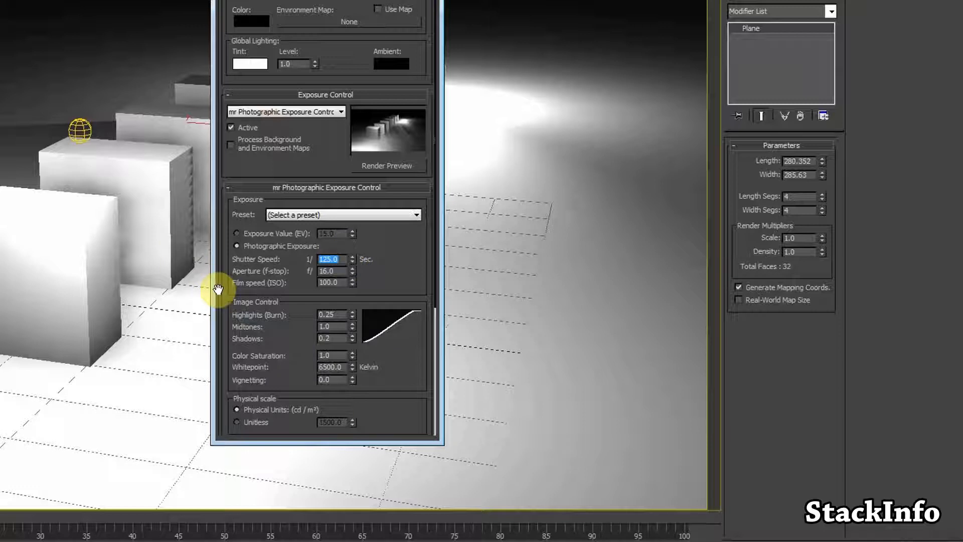
{"action": "type", "text": "200"}
{"action": "key", "text": "Return"}
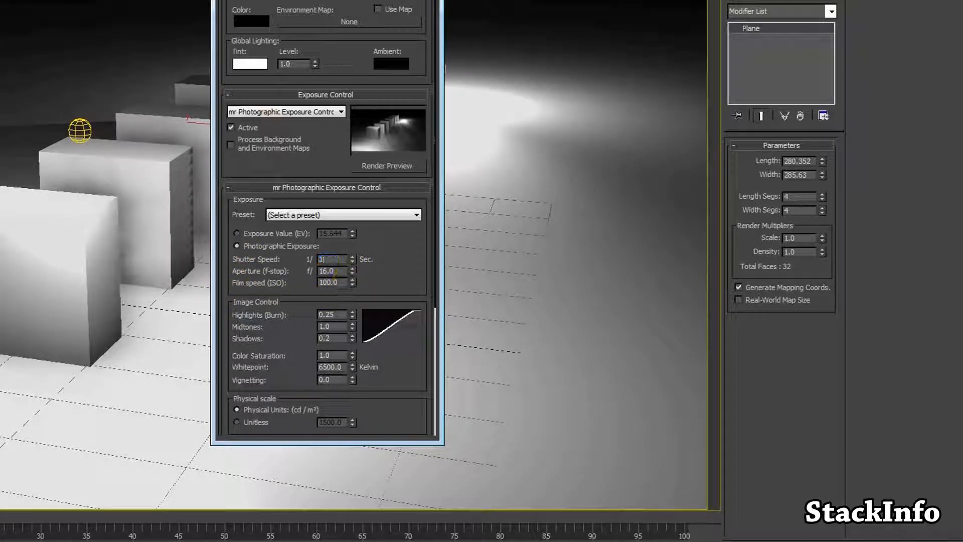
{"action": "type", "text": "160"}
{"action": "key", "text": "Return"}
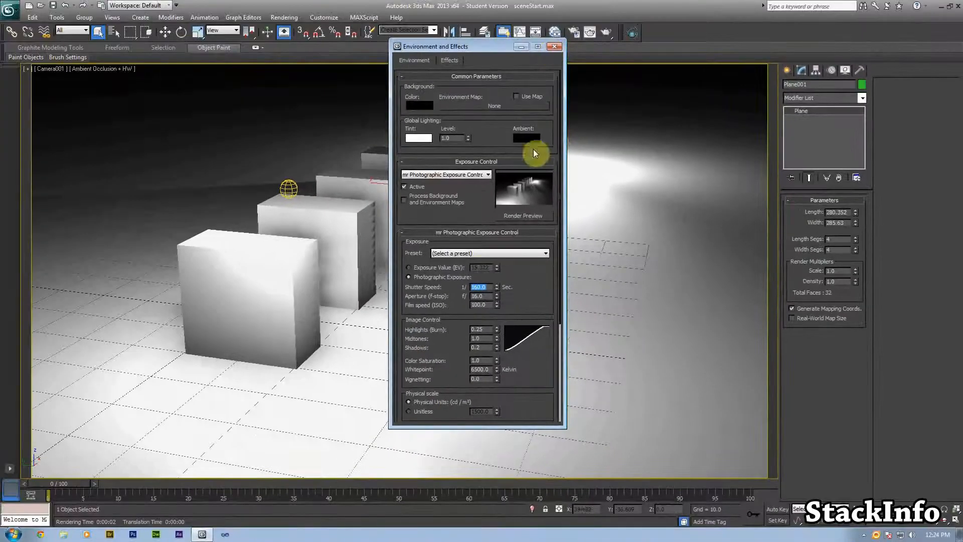
{"action": "left_click", "coordinate": [554, 46]}
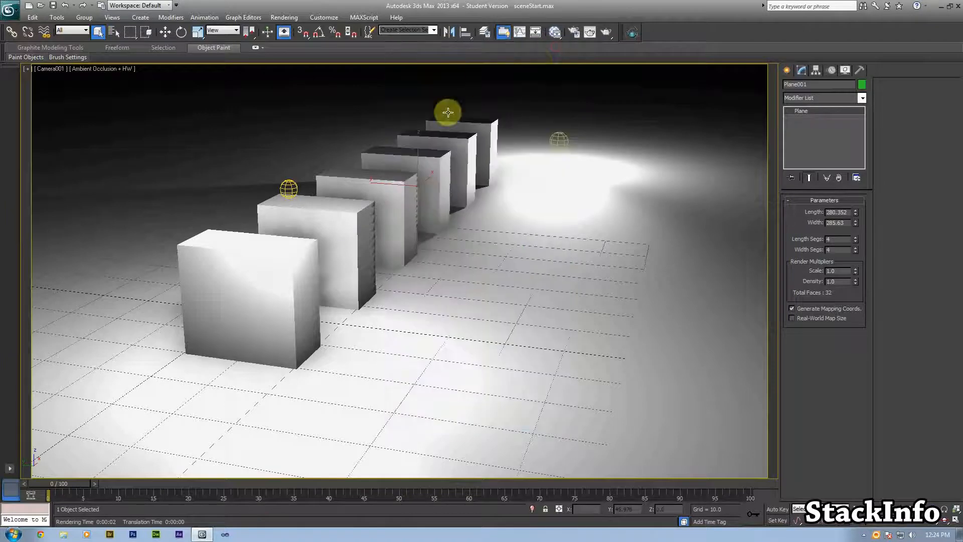
Step: Add a Z Depth render element in the render setup
{"action": "left_click", "coordinate": [284, 17]}
{"action": "left_click", "coordinate": [297, 41]}
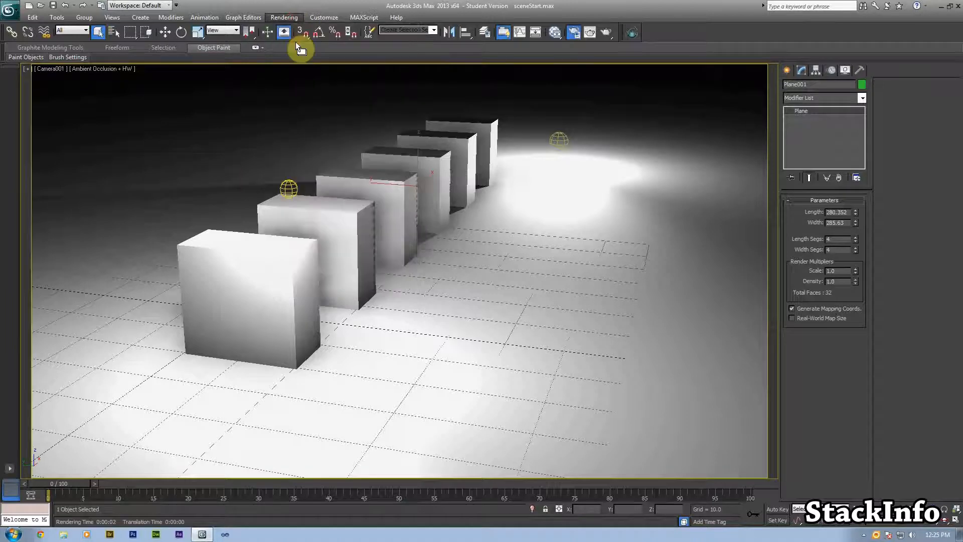
{"action": "left_click", "coordinate": [278, 47]}
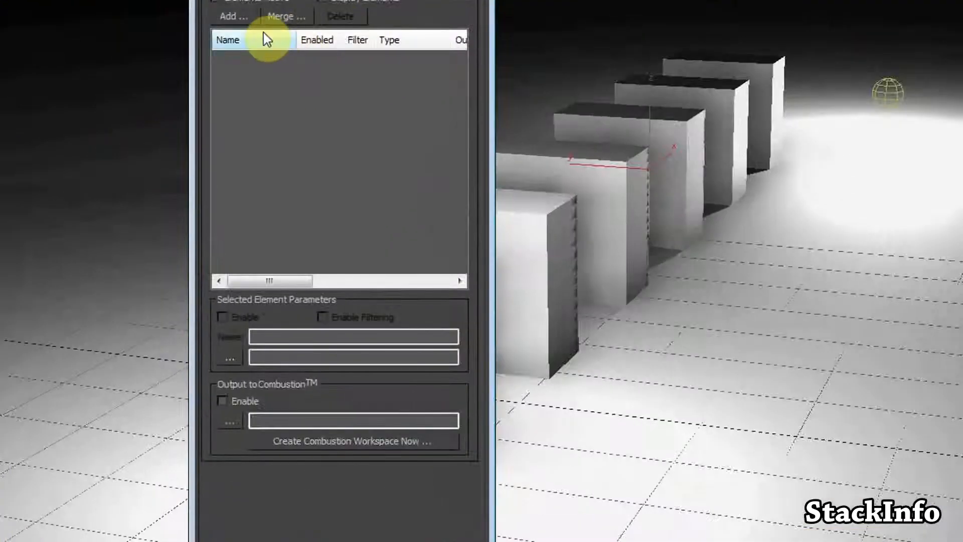
{"action": "left_click", "coordinate": [234, 16]}
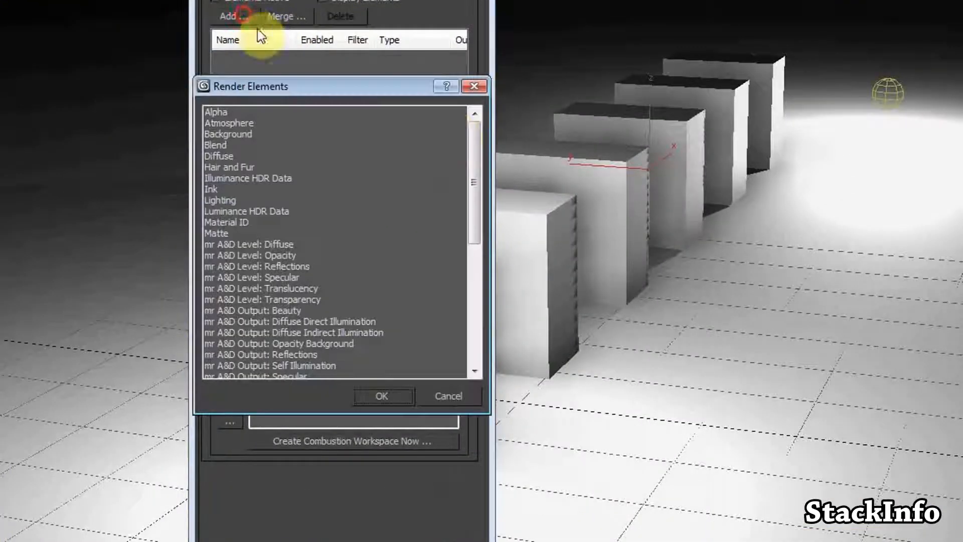
{"action": "left_click_drag", "start_coordinate": [472, 161], "coordinate": [454, 282]}
{"action": "left_click", "coordinate": [295, 366]}
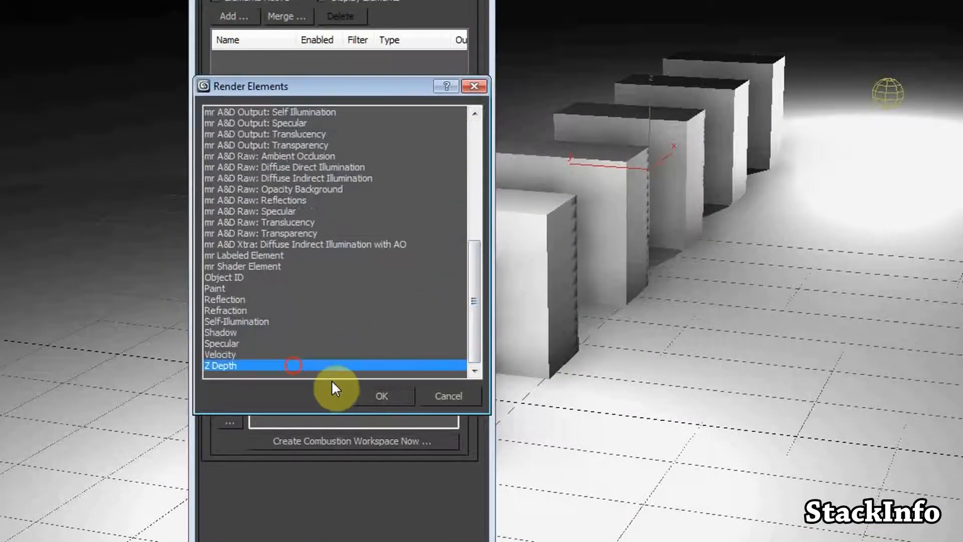
{"action": "left_click", "coordinate": [366, 396]}
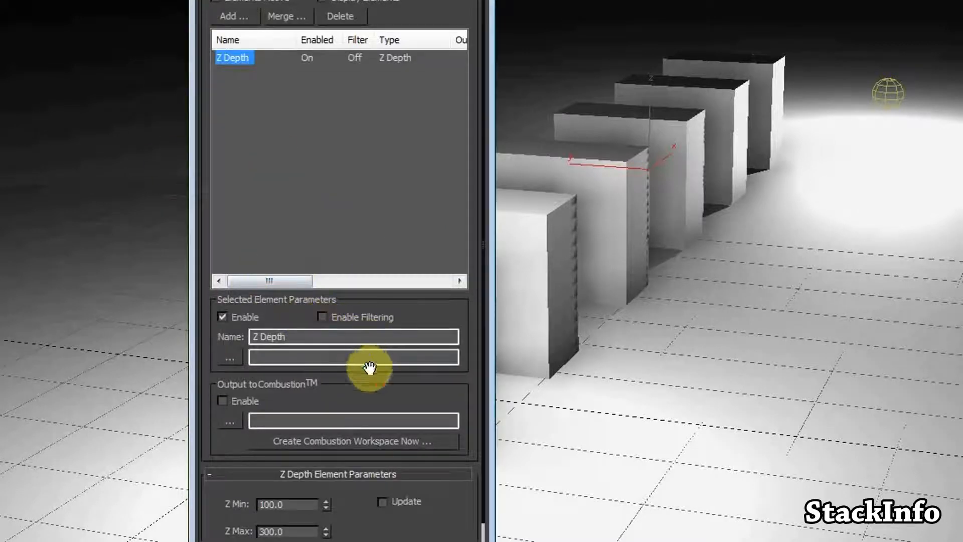
Step: Bring the Z Depth element parameters into view and select the active viewport's camera
{"action": "left_click_drag", "start_coordinate": [369, 381], "coordinate": [386, 305]}
{"action": "scroll", "coordinate": [415, 281], "scroll_direction": "up", "scroll_amount": 2}
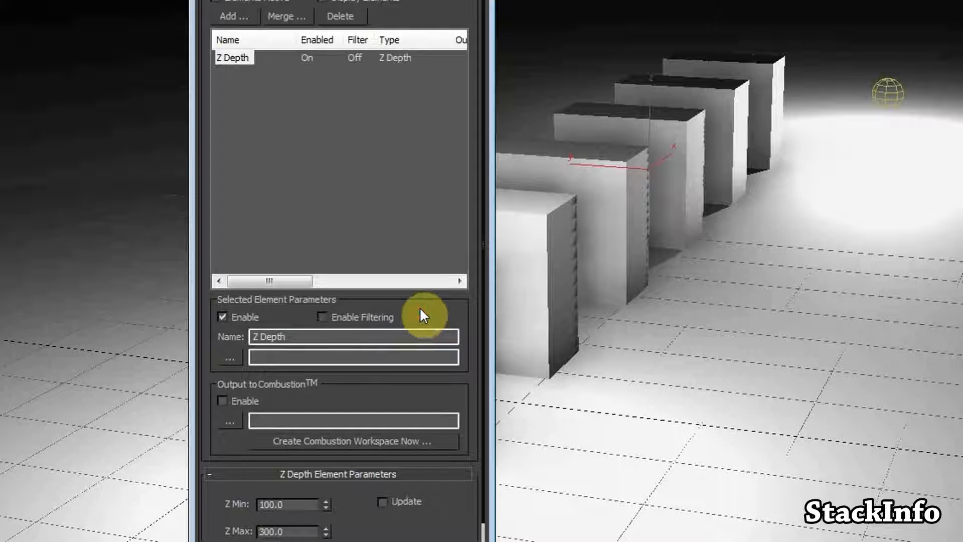
{"action": "left_click_drag", "start_coordinate": [404, 307], "coordinate": [430, 228]}
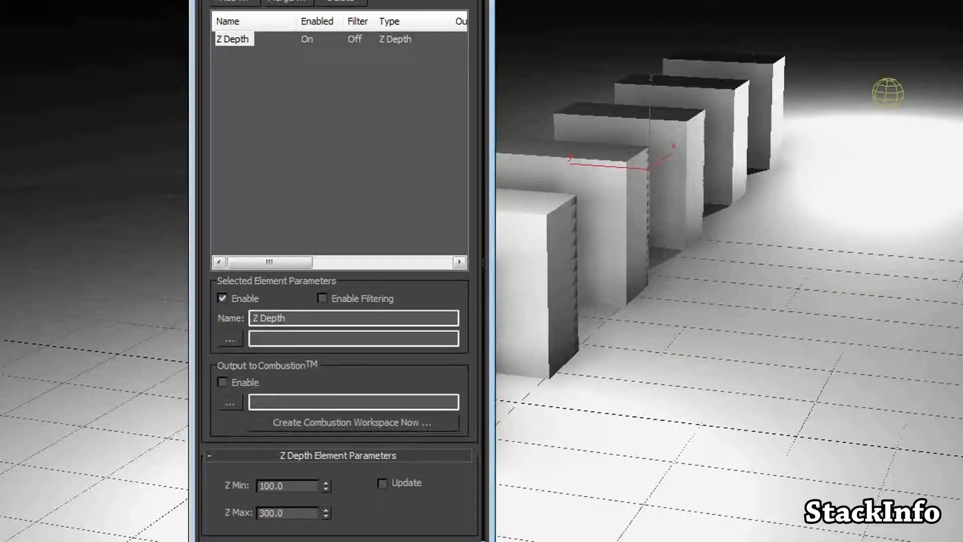
{"action": "left_click", "coordinate": [45, 1]}
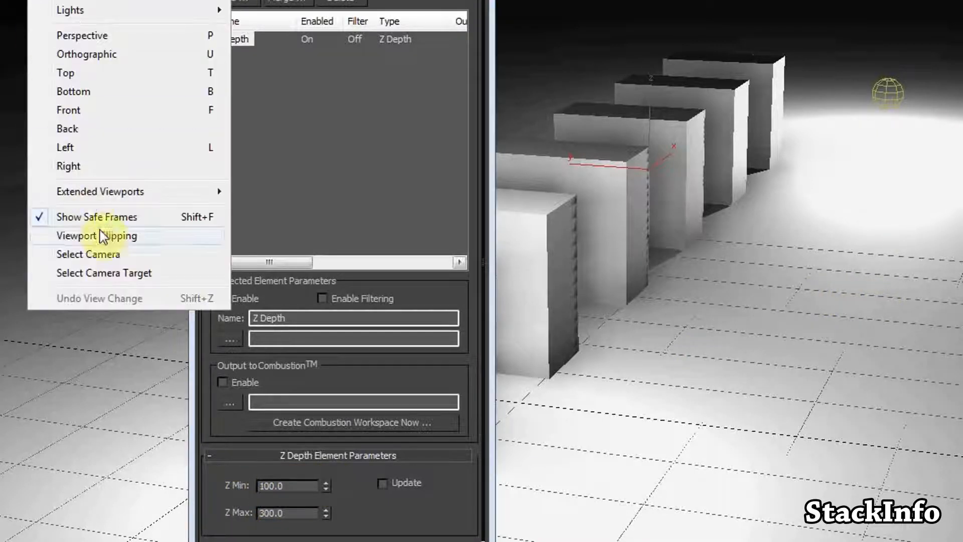
{"action": "left_click", "coordinate": [133, 255]}
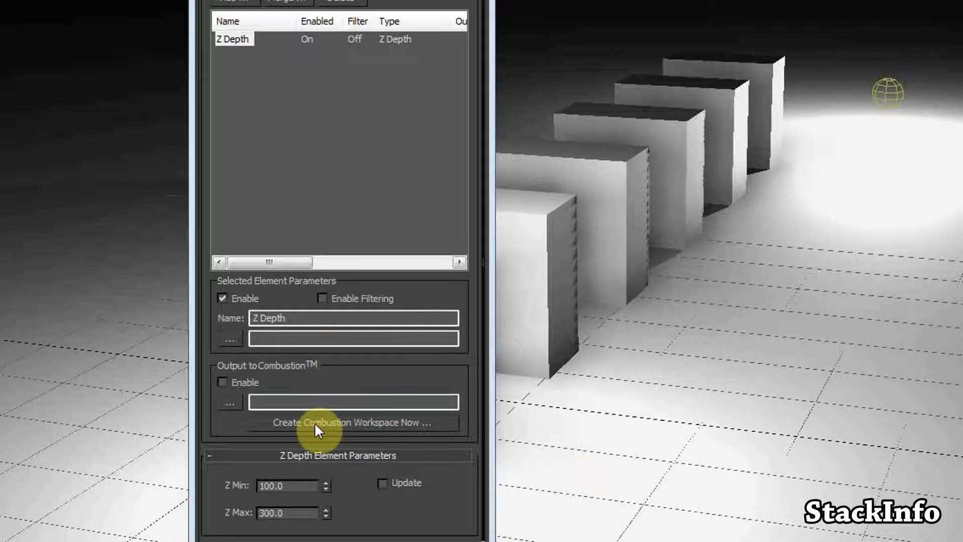
Step: Set the Z Depth element's Z Min to 130 and Z Max to 155, and render the camera view
{"action": "left_click", "coordinate": [302, 491]}
{"action": "left_click_drag", "start_coordinate": [291, 485], "coordinate": [215, 494]}
{"action": "type", "text": "1"}
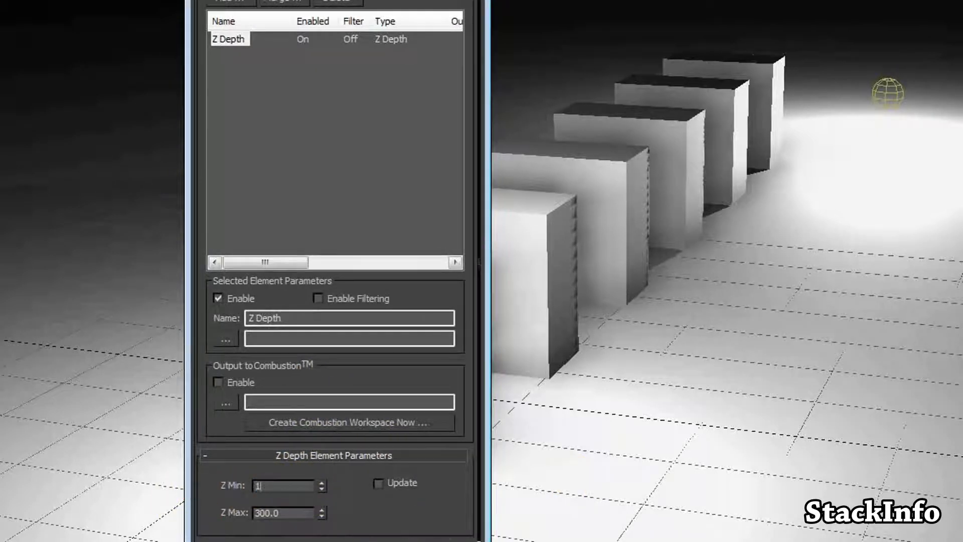
{"action": "type", "text": "30"}
{"action": "key", "text": "Return"}
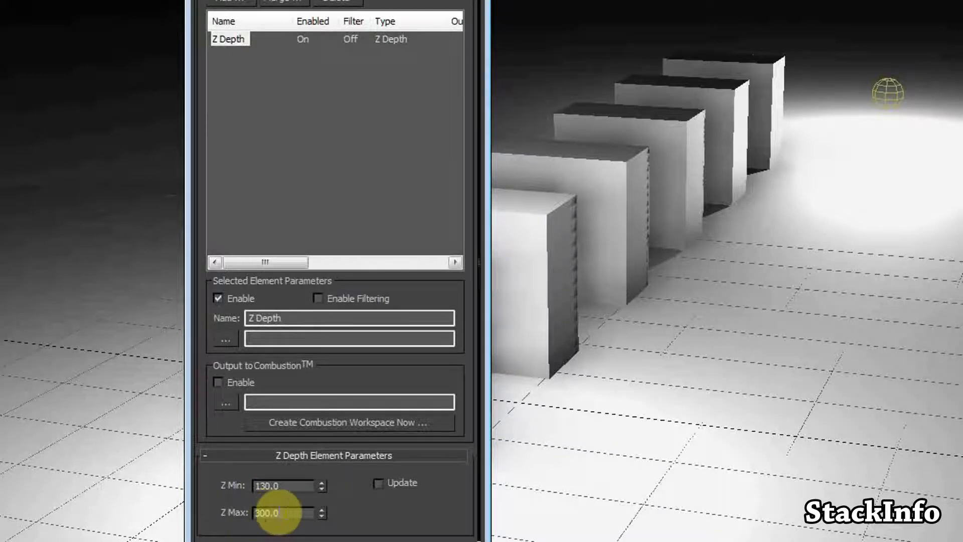
{"action": "left_click", "coordinate": [288, 512]}
{"action": "double_click", "coordinate": [288, 513]}
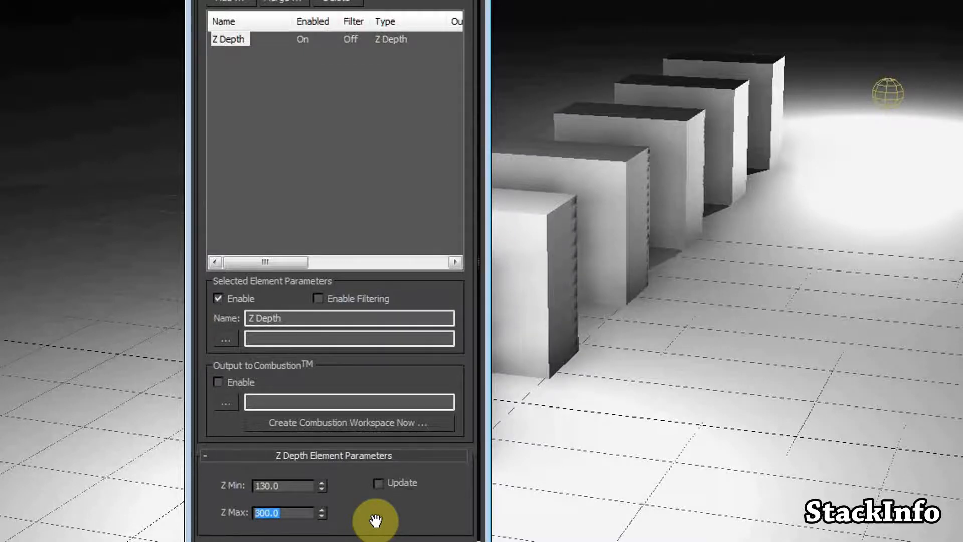
{"action": "type", "text": "155"}
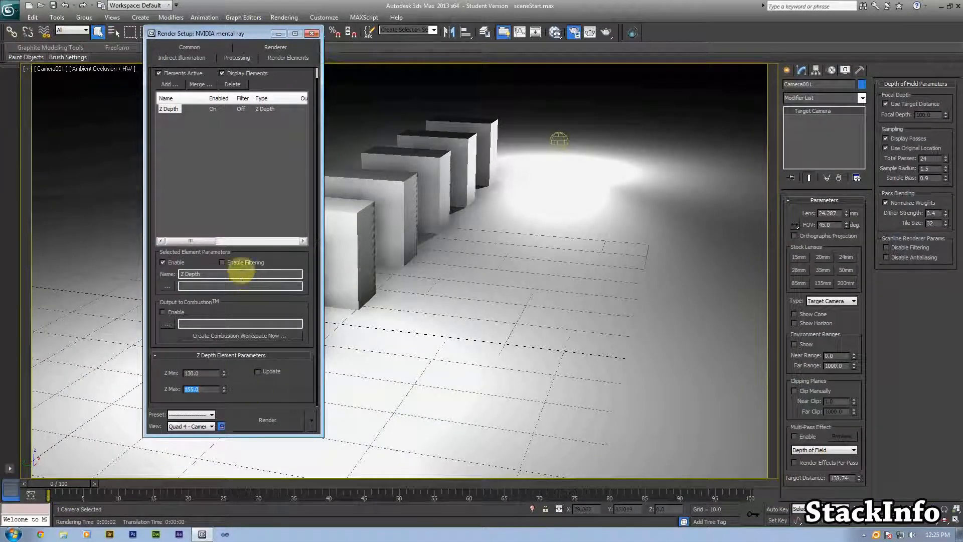
{"action": "left_click", "coordinate": [274, 423]}
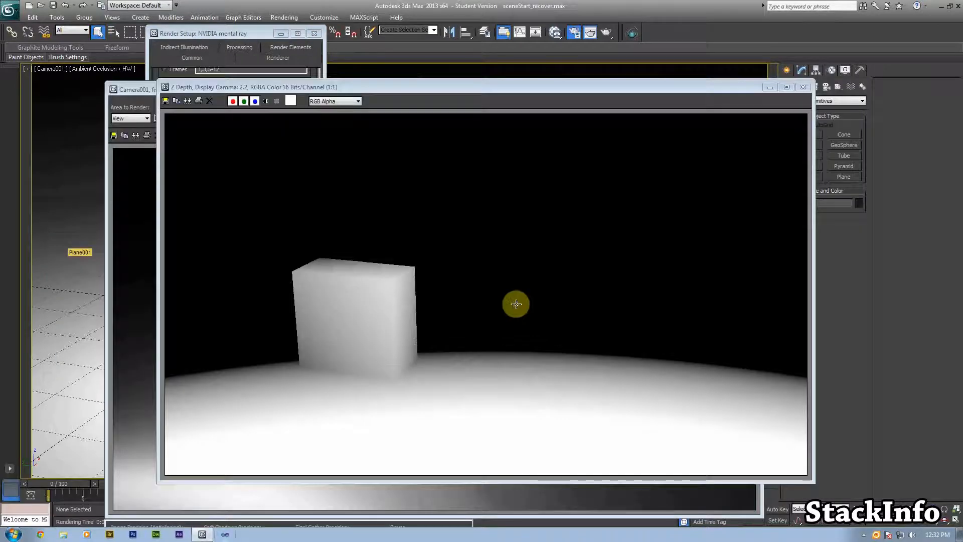
Step: Inspect the Z Depth render, start saving its image, and create and open a folder named Tut2 on the Desktop
{"action": "left_click", "coordinate": [385, 295]}
{"action": "left_click_drag", "start_coordinate": [354, 88], "coordinate": [575, 119]}
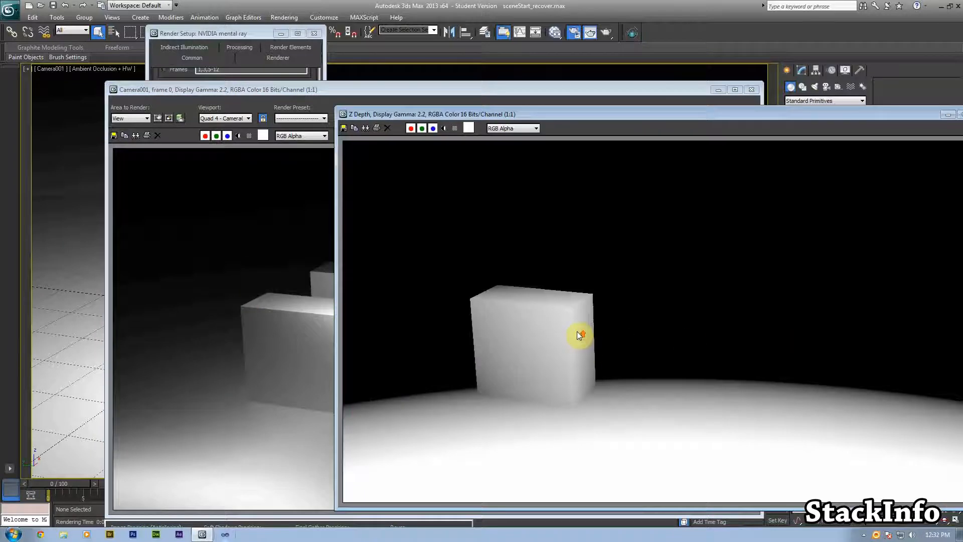
{"action": "scroll", "coordinate": [579, 335], "scroll_direction": "up", "scroll_amount": 1}
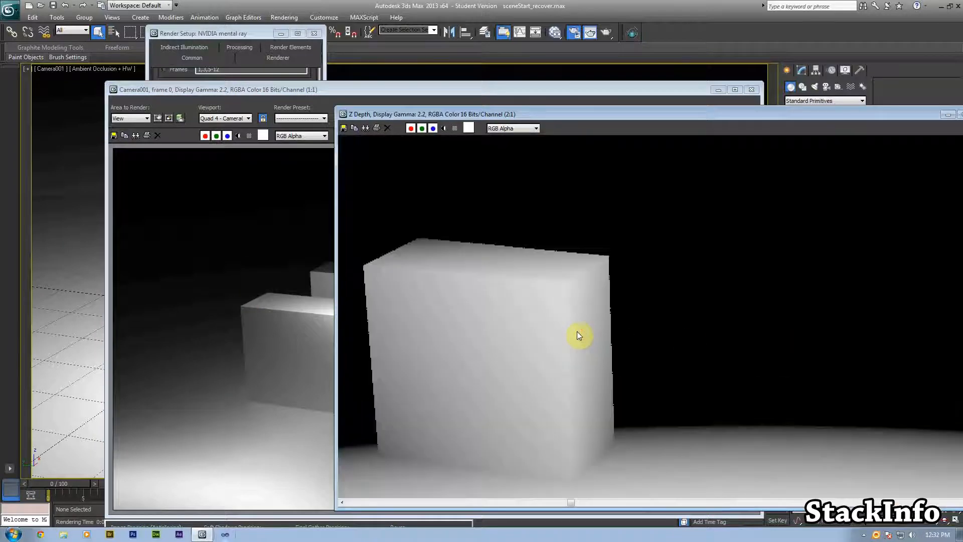
{"action": "scroll", "coordinate": [597, 367], "scroll_direction": "down", "scroll_amount": 1}
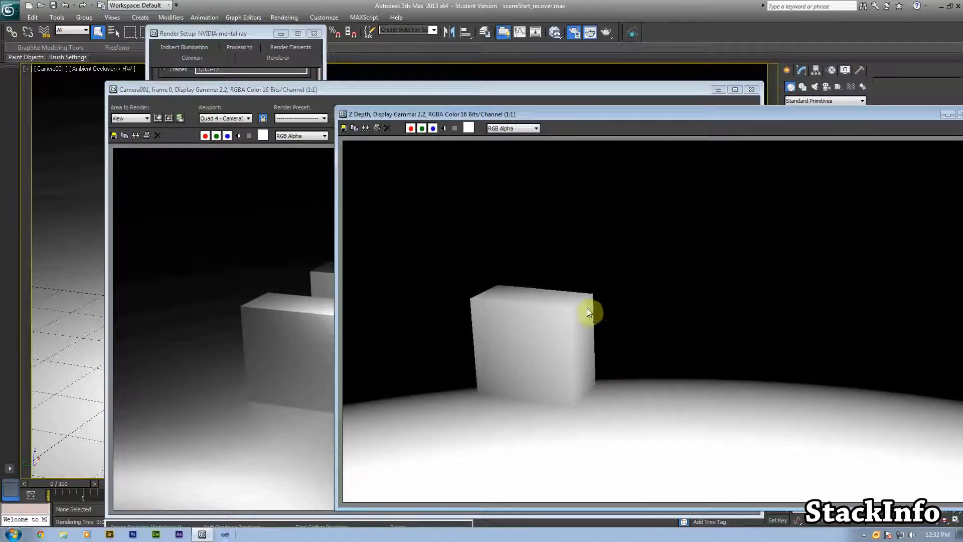
{"action": "left_click_drag", "start_coordinate": [549, 115], "coordinate": [337, 119]}
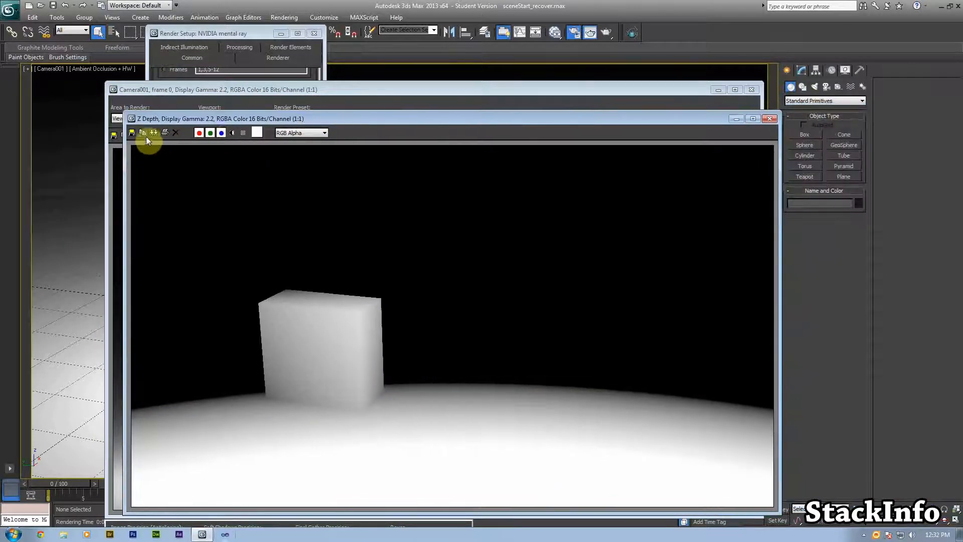
{"action": "left_click", "coordinate": [132, 132]}
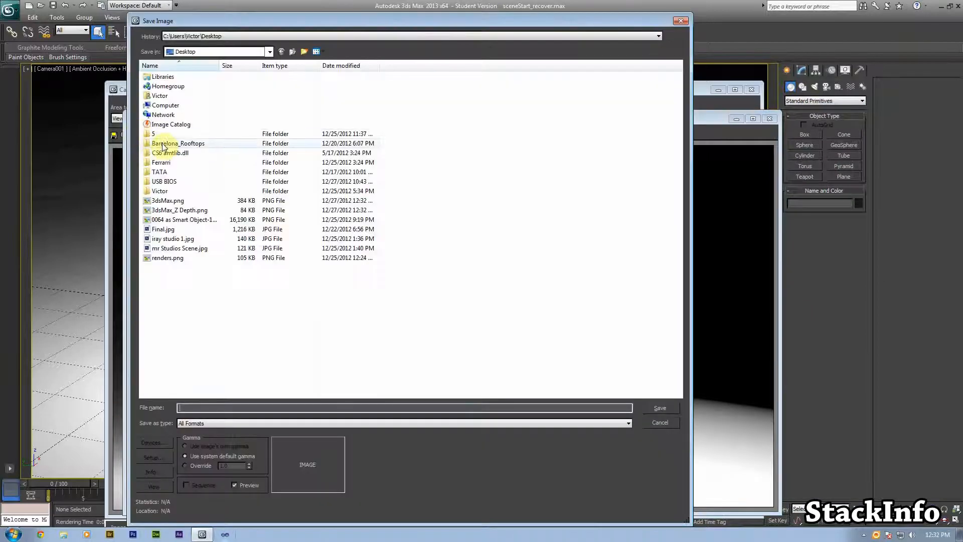
{"action": "left_click", "coordinate": [304, 52]}
{"action": "type", "text": "Tu"}
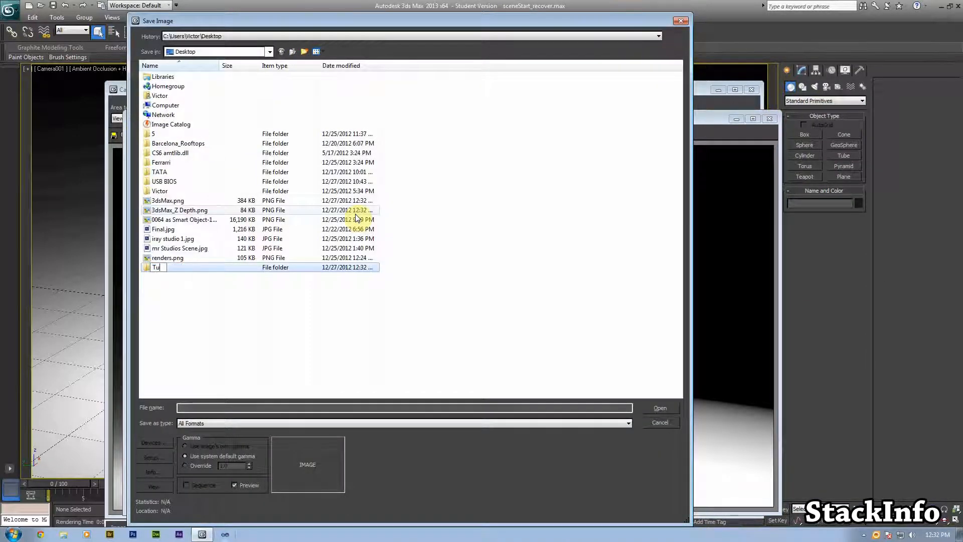
{"action": "type", "text": "t2"}
{"action": "key", "text": "Return"}
{"action": "key", "text": "Return"}
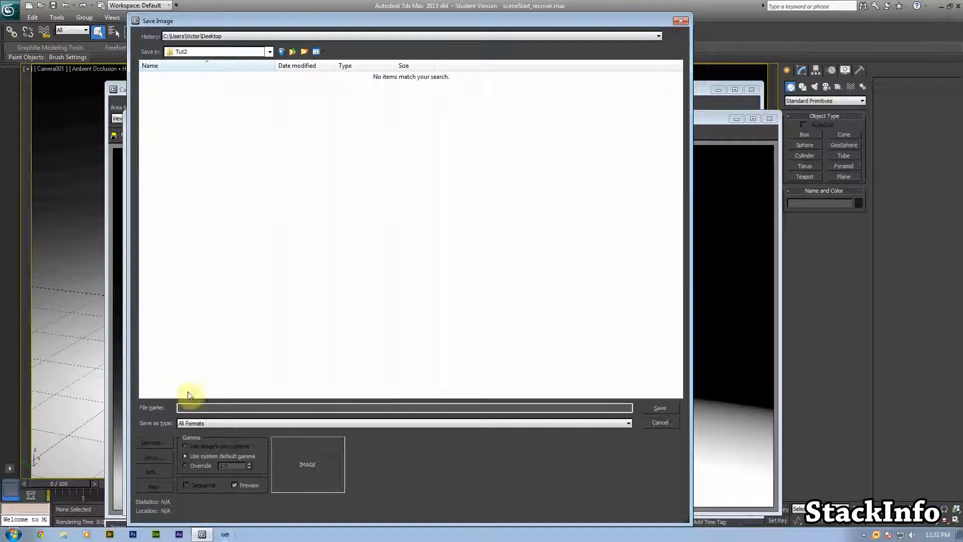
Step: Save the Z Depth render as z-depth.png in the Tut2 folder with 24-bit RGB and alpha, and close its window
{"action": "left_click_drag", "start_coordinate": [349, 22], "coordinate": [321, 62]}
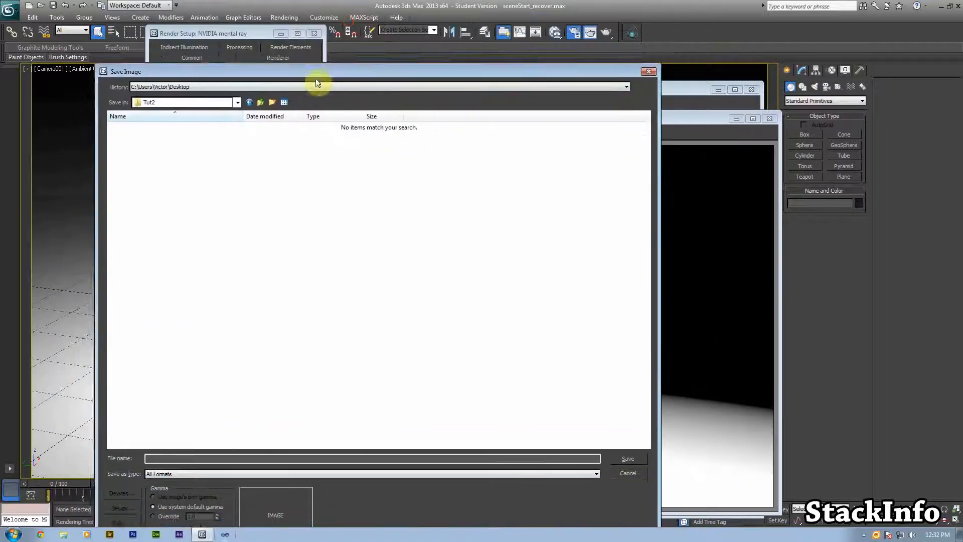
{"action": "left_click", "coordinate": [167, 447]}
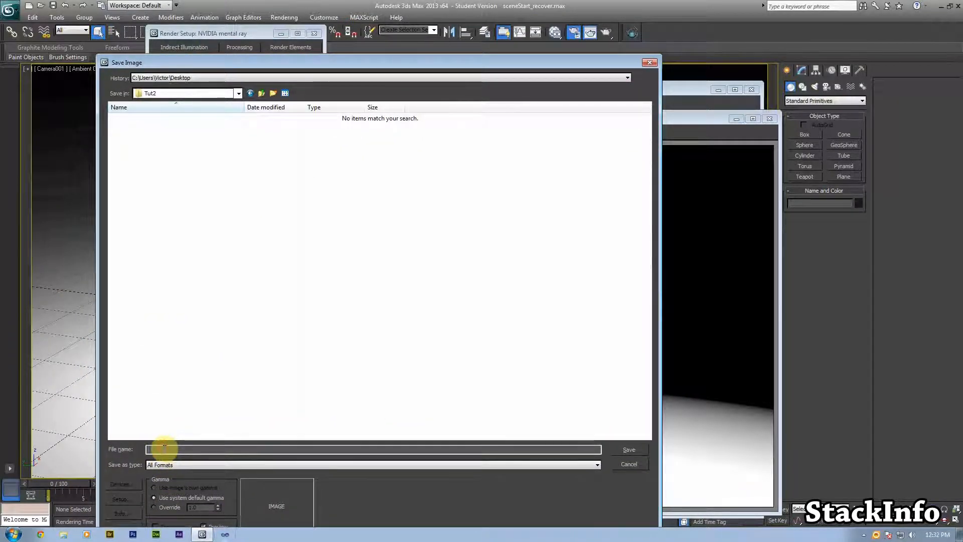
{"action": "type", "text": "z-depth"}
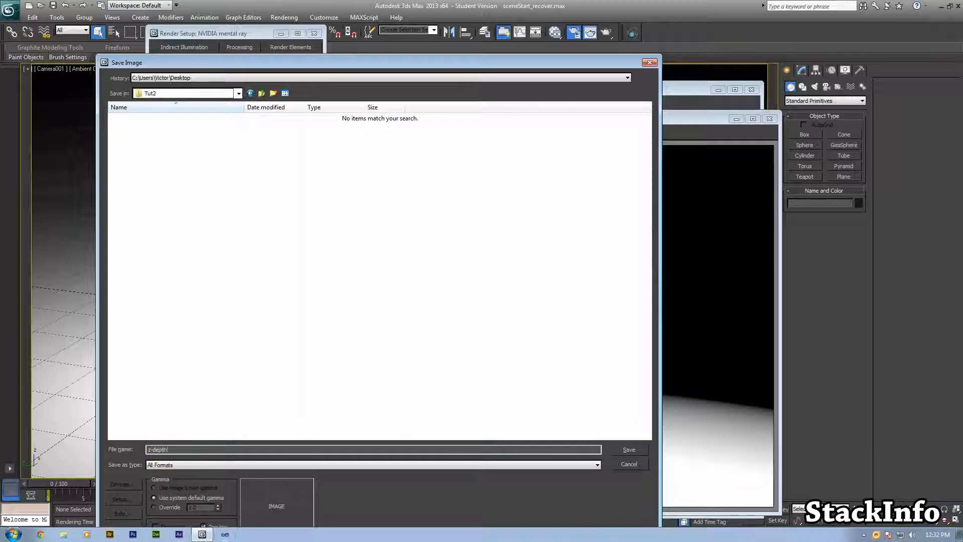
{"action": "type", "text": ".png"}
{"action": "key", "text": "Return"}
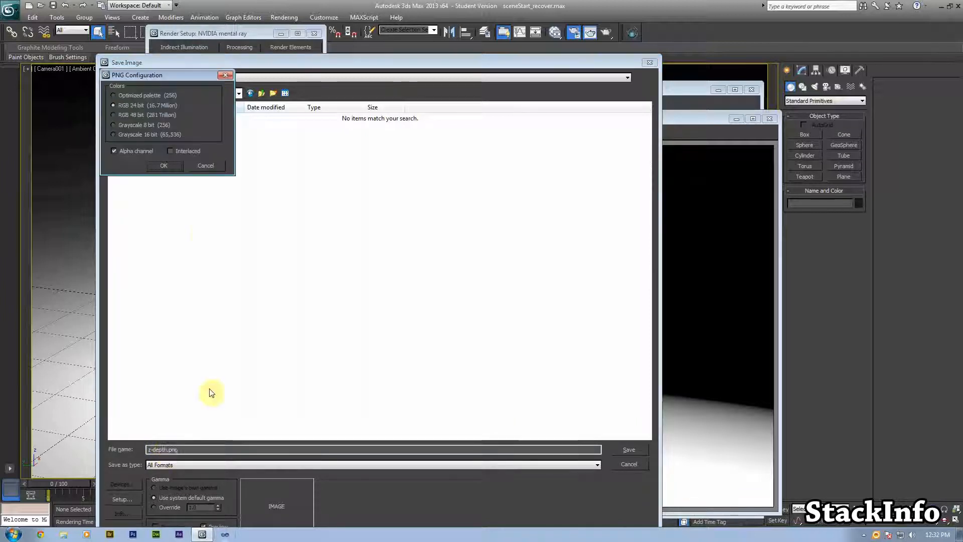
{"action": "left_click", "coordinate": [159, 167]}
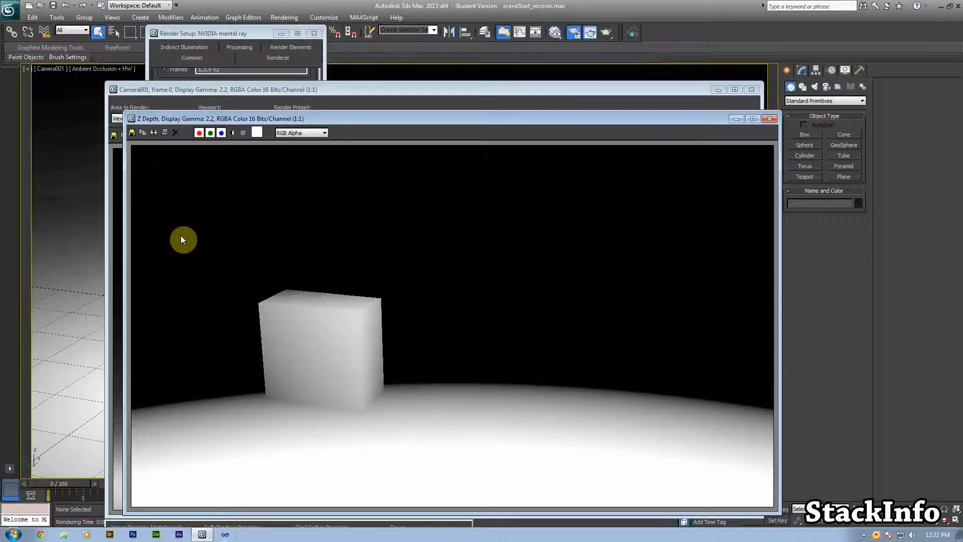
{"action": "left_click", "coordinate": [771, 120]}
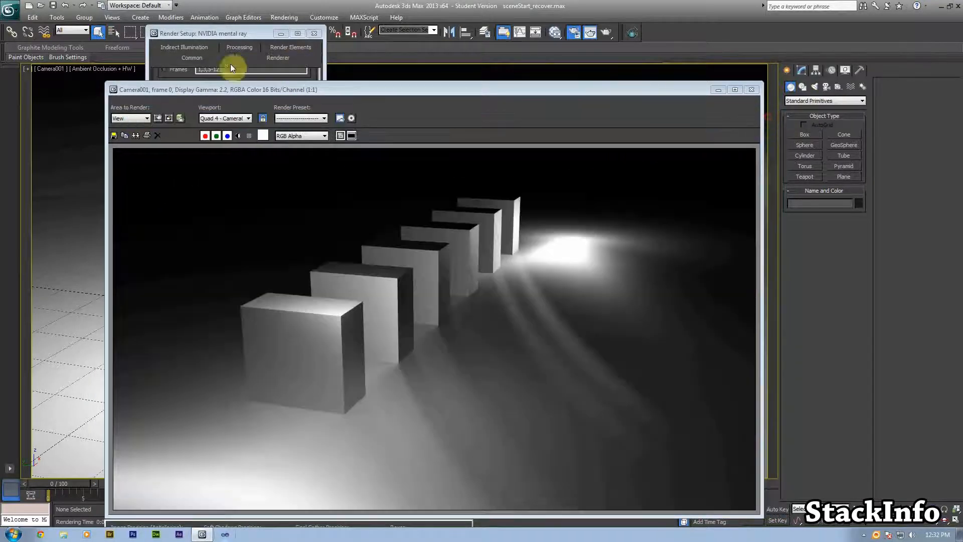
Step: Save the camera render as image.png in the Tut2 folder with 24-bit RGB and alpha, and close the rendered frame
{"action": "left_click", "coordinate": [115, 136]}
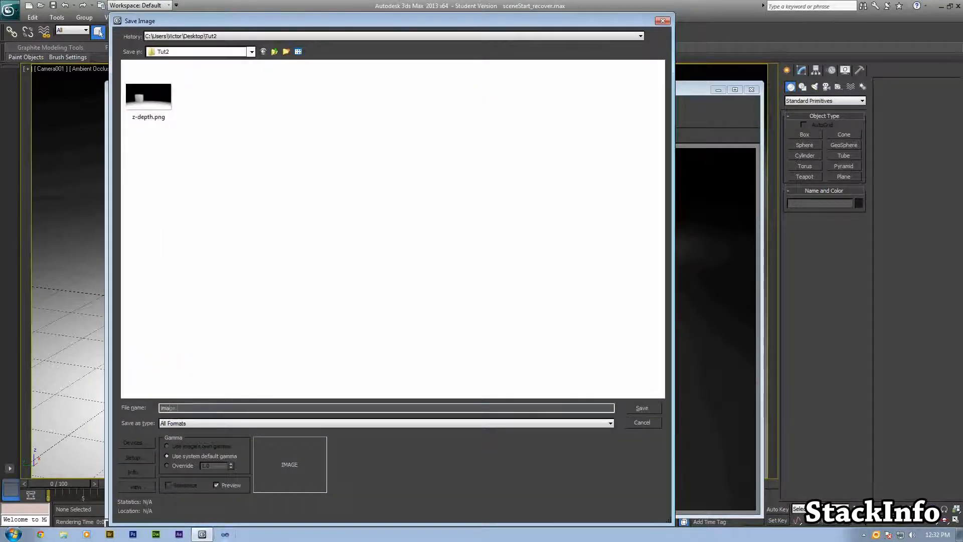
{"action": "type", "text": "png"}
{"action": "key", "text": "Return"}
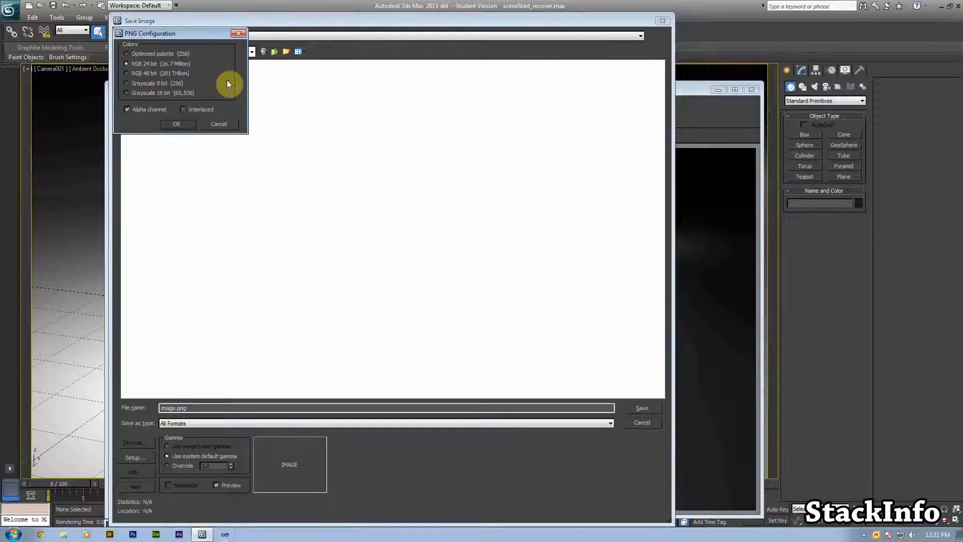
{"action": "left_click", "coordinate": [177, 127]}
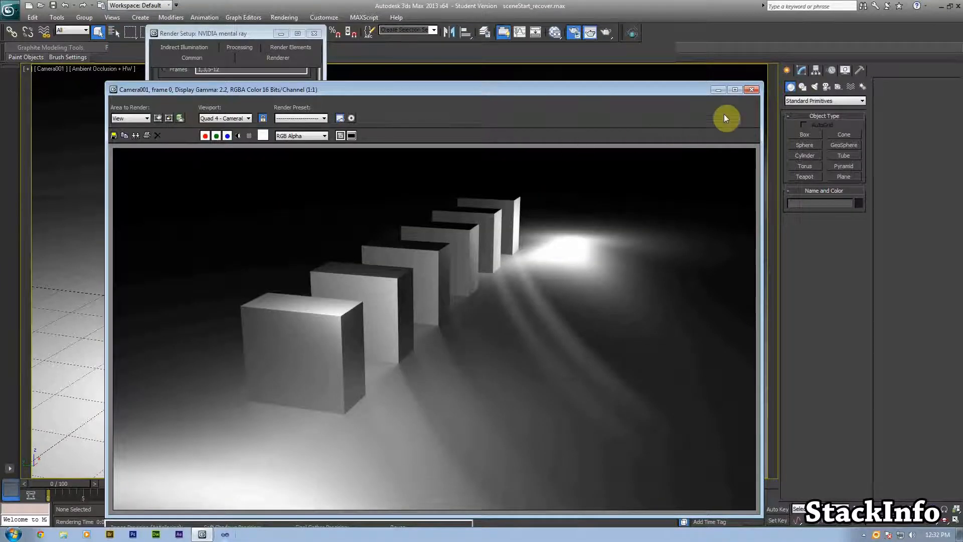
{"action": "left_click", "coordinate": [751, 91]}
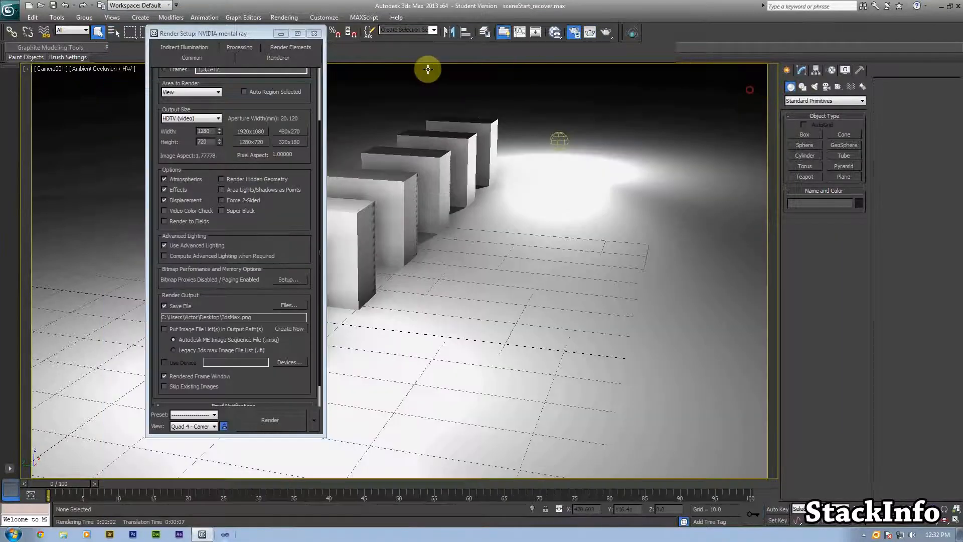
Step: Close the render setup, switch to Adobe After Effects, and start a new project
{"action": "left_click", "coordinate": [315, 33]}
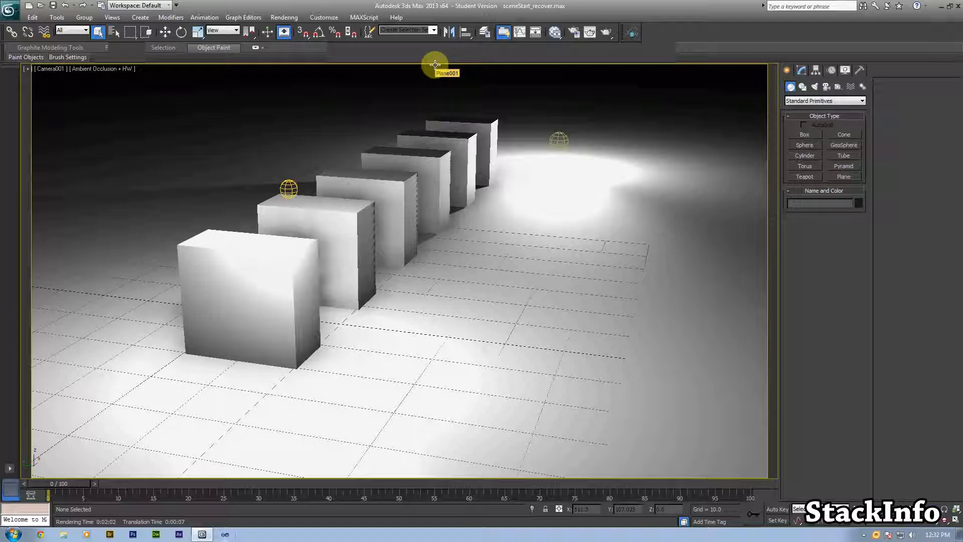
{"action": "key", "text": "alt+Tab"}
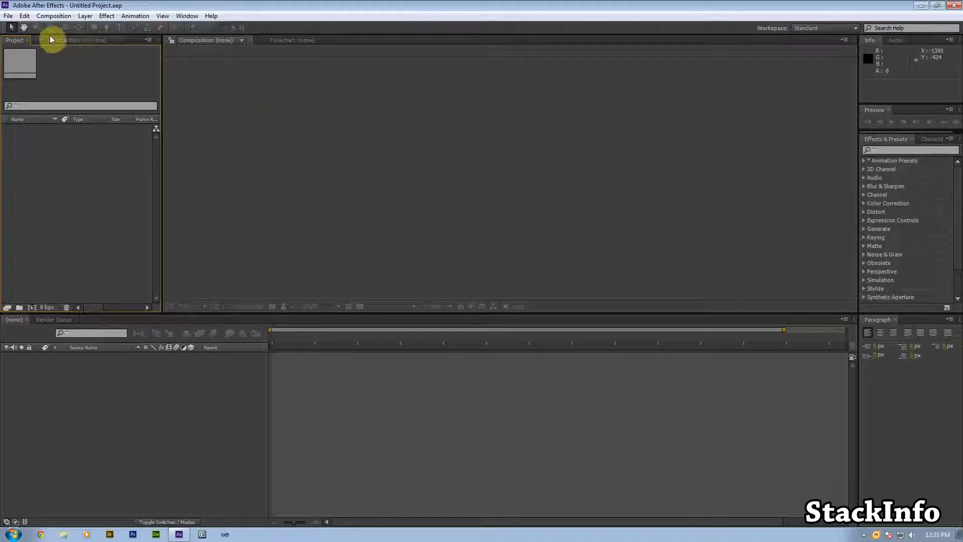
{"action": "left_click", "coordinate": [9, 17]}
{"action": "mouse_move", "coordinate": [26, 27]}
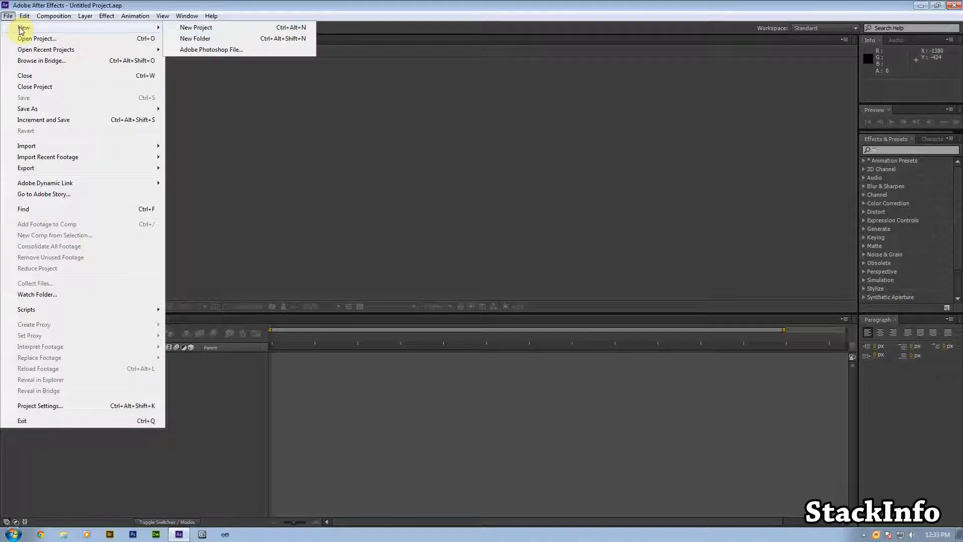
{"action": "left_click", "coordinate": [184, 28]}
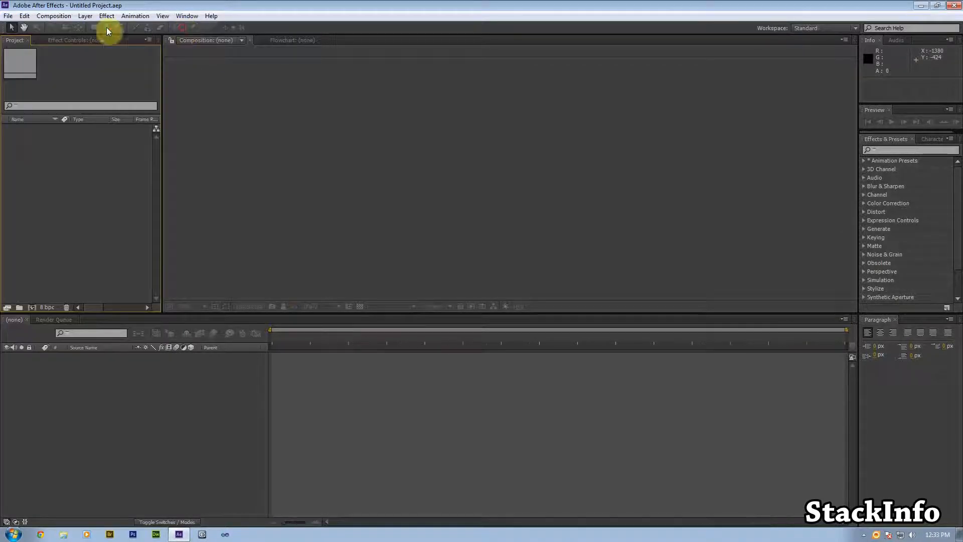
Step: Start a new composition with width 1280 px and height 720 px, and lock the aspect ratio to 16:9
{"action": "left_click", "coordinate": [54, 16]}
{"action": "left_click", "coordinate": [53, 34]}
{"action": "left_click_drag", "start_coordinate": [423, 305], "coordinate": [426, 180]}
{"action": "left_click", "coordinate": [454, 187]}
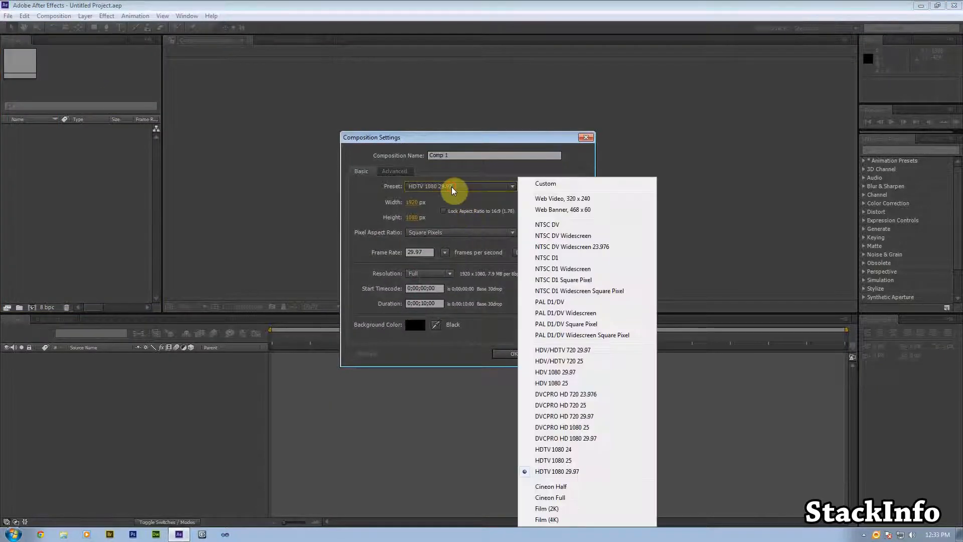
{"action": "left_click", "coordinate": [454, 187]}
{"action": "left_click", "coordinate": [413, 201]}
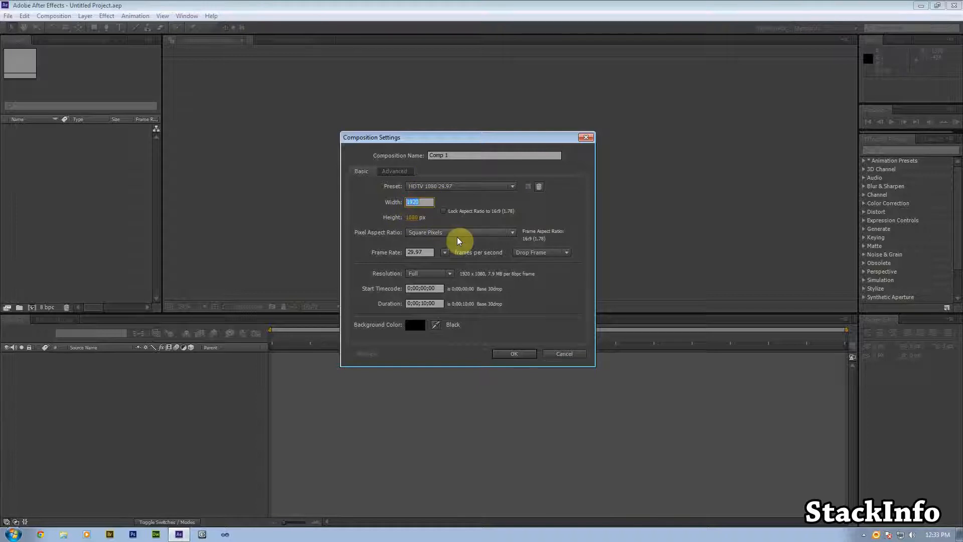
{"action": "type", "text": "1280"}
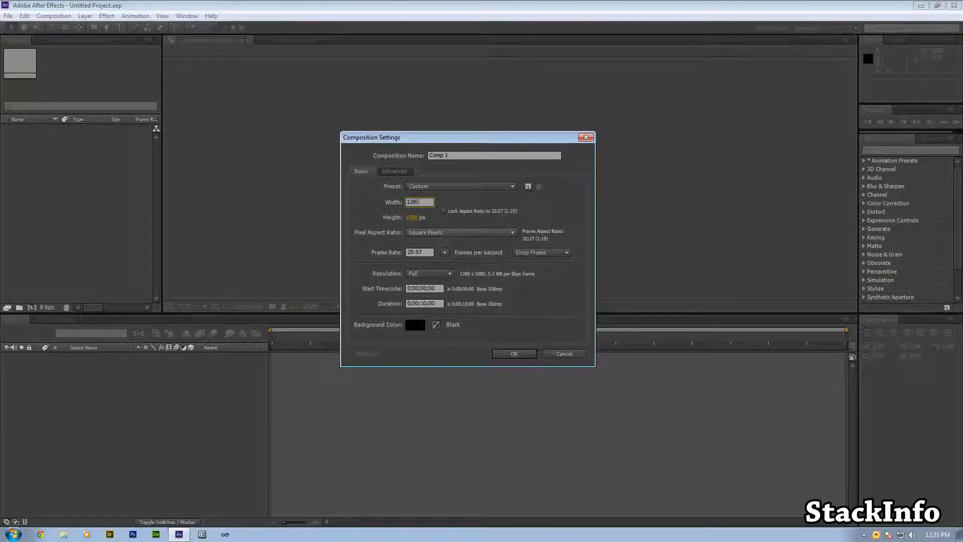
{"action": "key", "text": "Tab"}
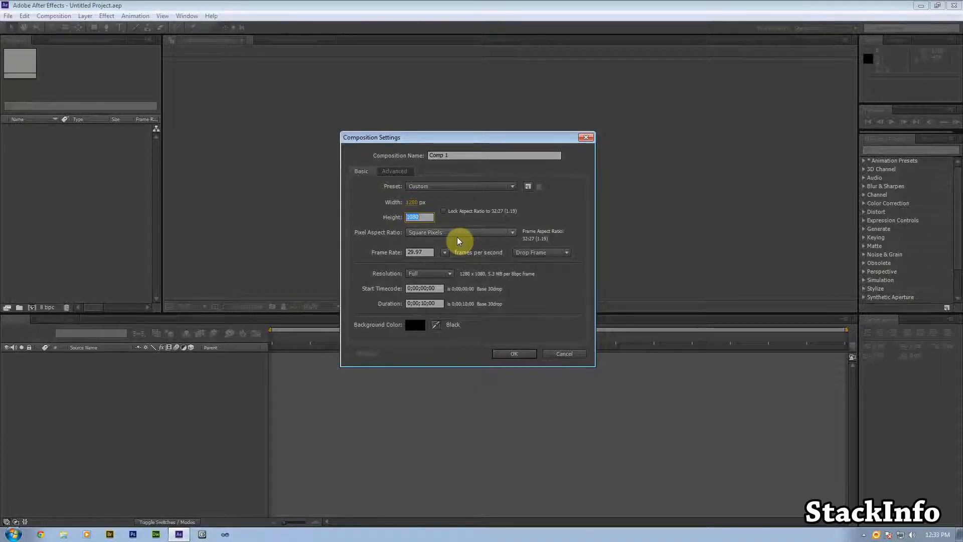
{"action": "type", "text": "720"}
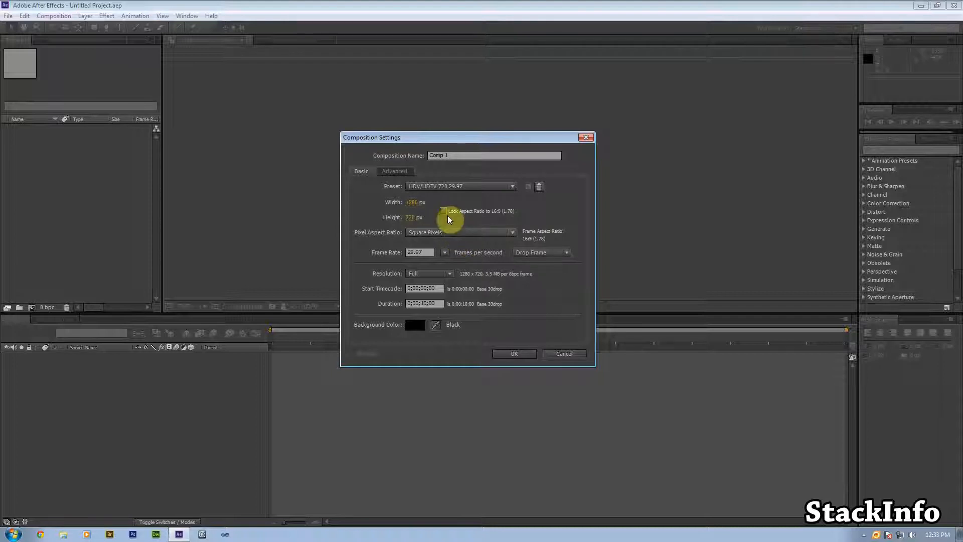
{"action": "left_click", "coordinate": [445, 211]}
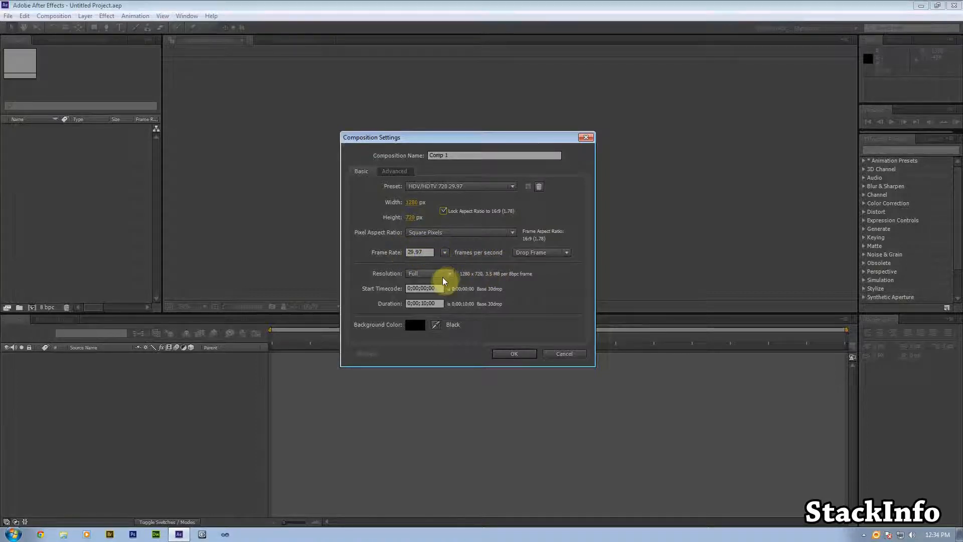
Step: Set the composition's duration to 5 seconds and create it
{"action": "left_click", "coordinate": [425, 303]}
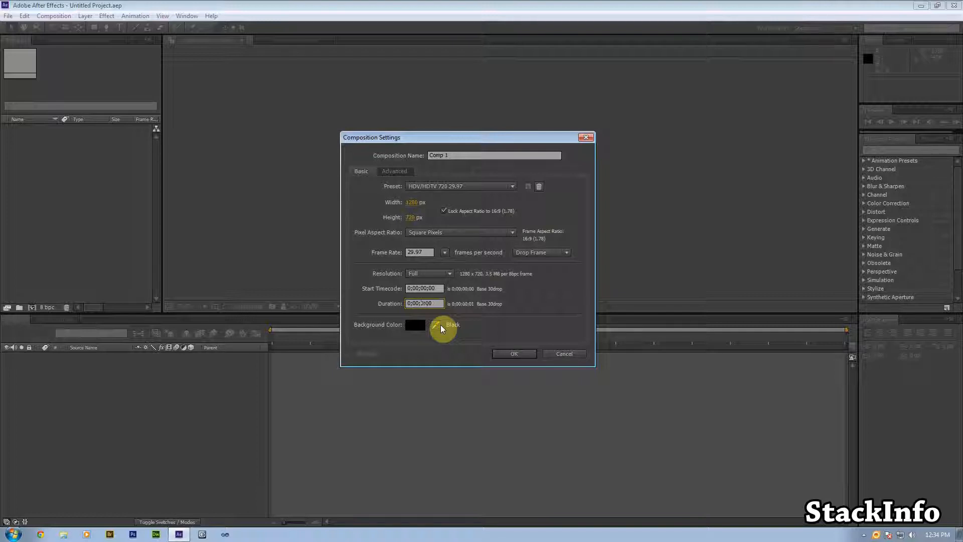
{"action": "type", "text": "5"}
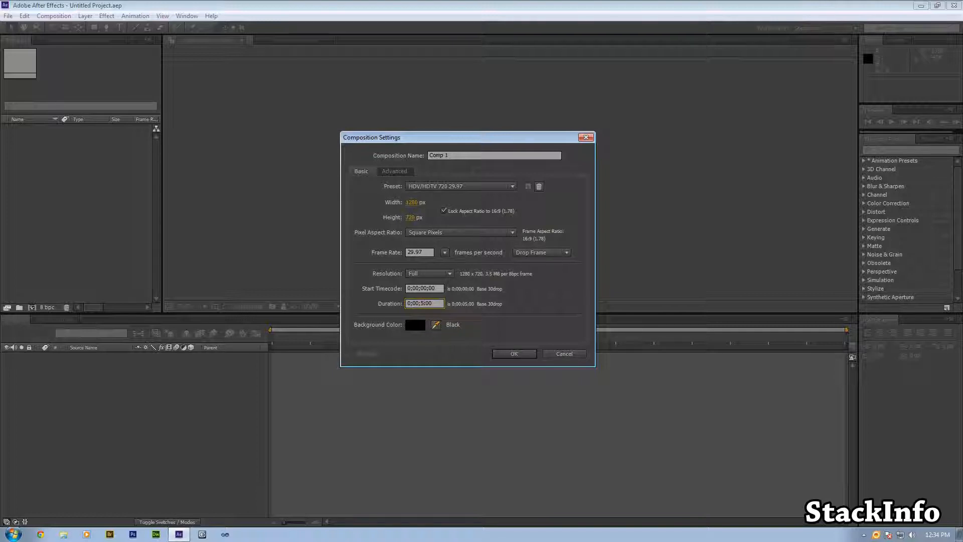
{"action": "left_click", "coordinate": [518, 355]}
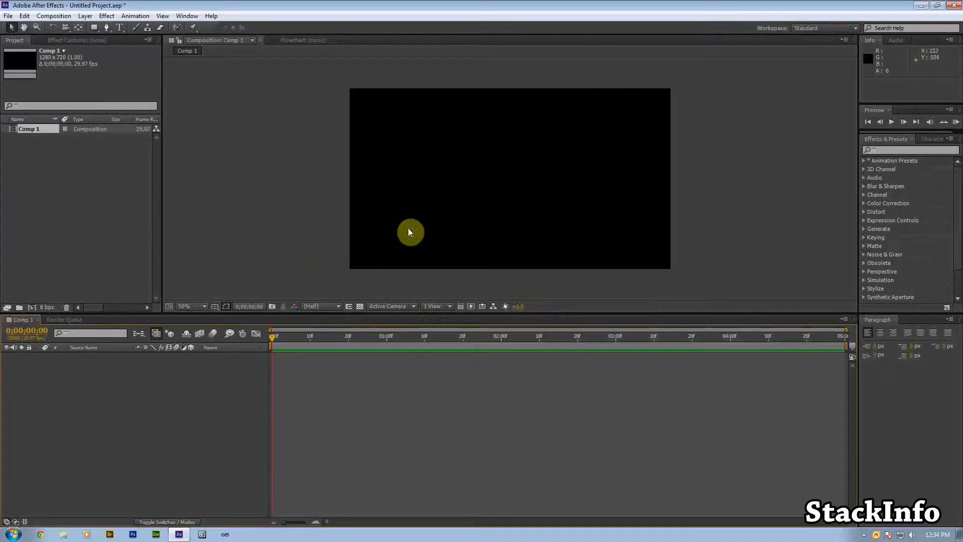
Step: Import image.png and z-depth.png from the Tut2 folder on the Desktop
{"action": "double_click", "coordinate": [40, 160]}
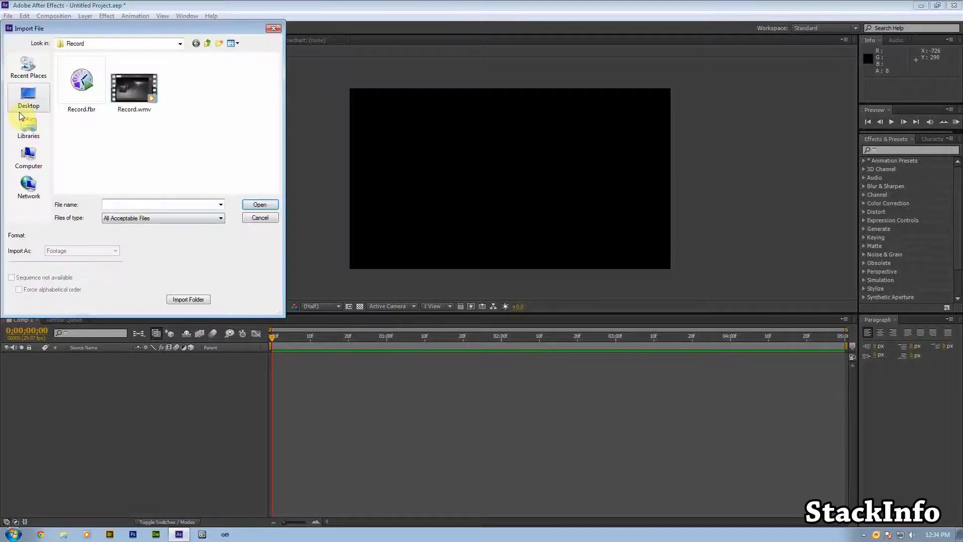
{"action": "left_click", "coordinate": [23, 108]}
{"action": "left_click", "coordinate": [100, 173]}
{"action": "scroll", "coordinate": [102, 174], "scroll_direction": "down", "scroll_amount": 4}
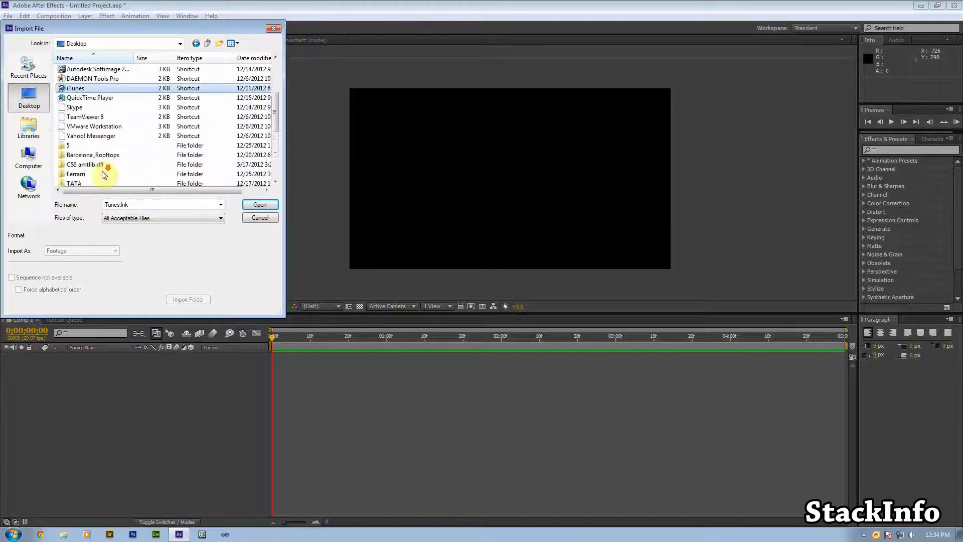
{"action": "scroll", "coordinate": [102, 174], "scroll_direction": "down", "scroll_amount": 4}
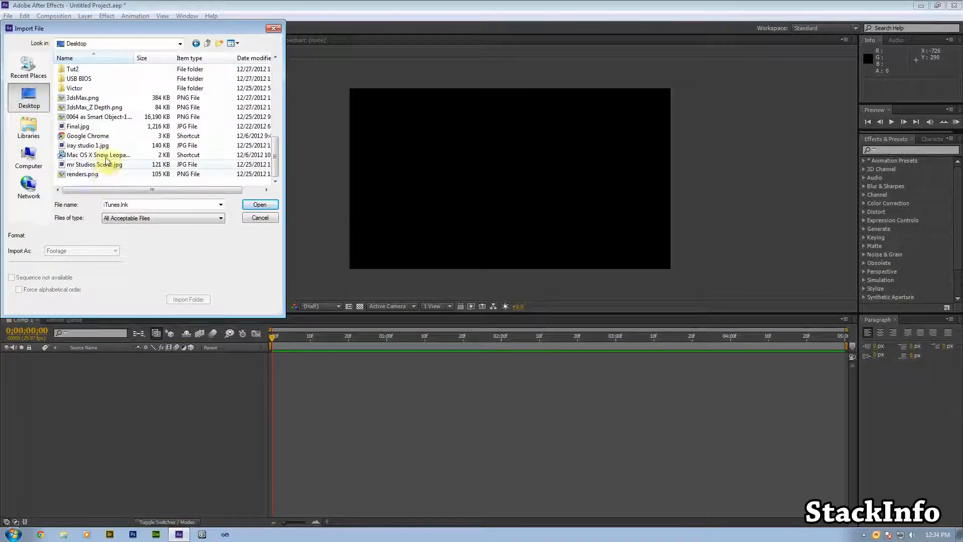
{"action": "scroll", "coordinate": [105, 105], "scroll_direction": "up", "scroll_amount": 3}
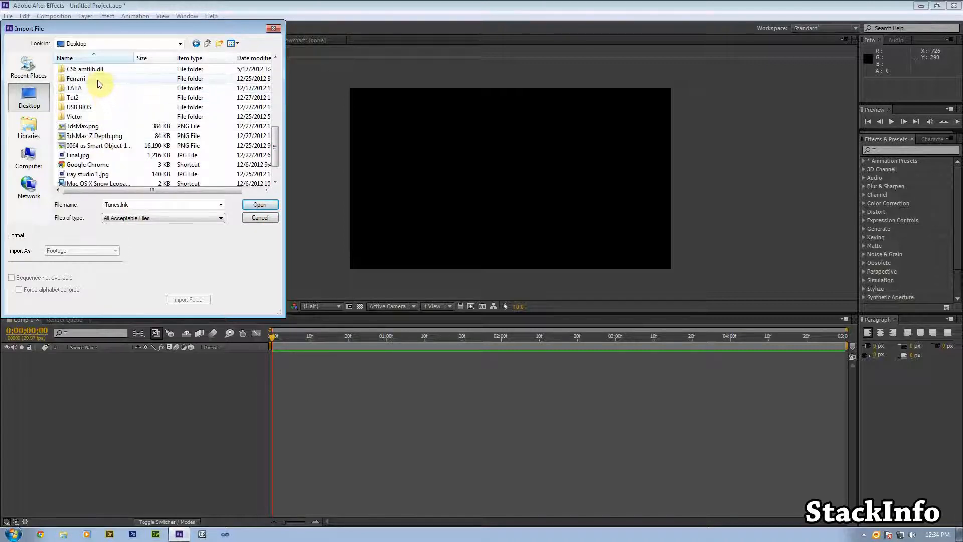
{"action": "double_click", "coordinate": [81, 126]}
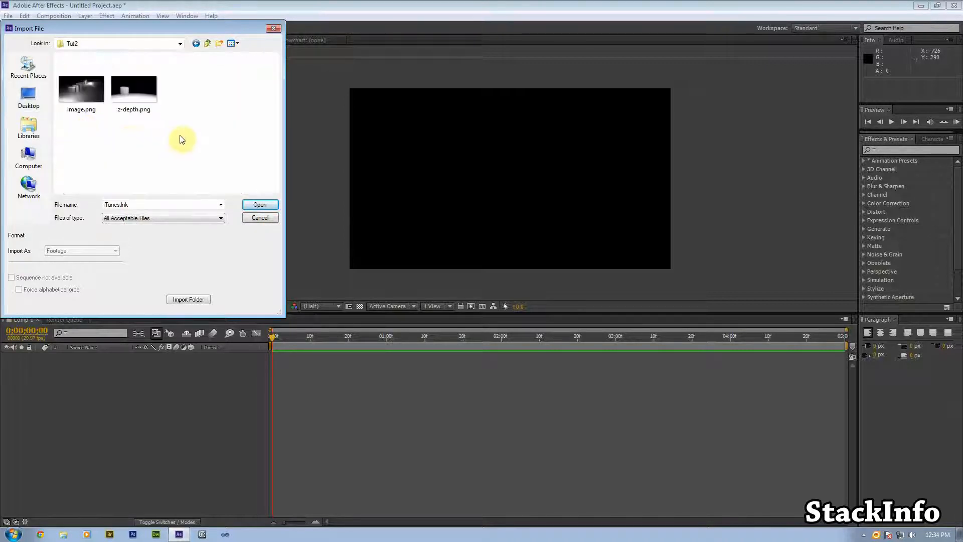
{"action": "left_click_drag", "start_coordinate": [180, 134], "coordinate": [36, 75]}
{"action": "left_click", "coordinate": [260, 205]}
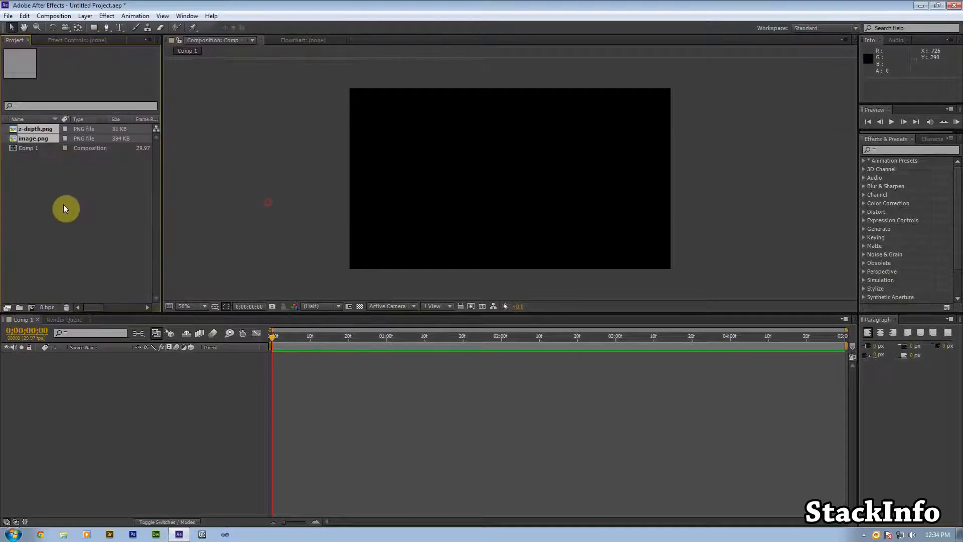
Step: Add image.png and z-depth.png to the Comp 1 timeline with image.png above, and hide the z-depth.png layer
{"action": "left_click", "coordinate": [45, 189]}
{"action": "left_click", "coordinate": [44, 138]}
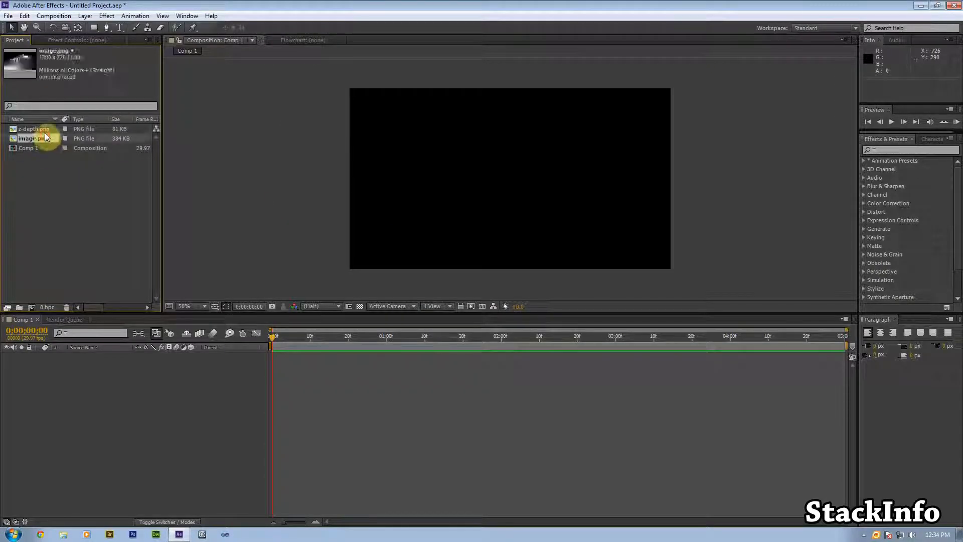
{"action": "left_click", "coordinate": [44, 131], "text": "ctrl"}
{"action": "left_click_drag", "start_coordinate": [44, 132], "coordinate": [80, 406]}
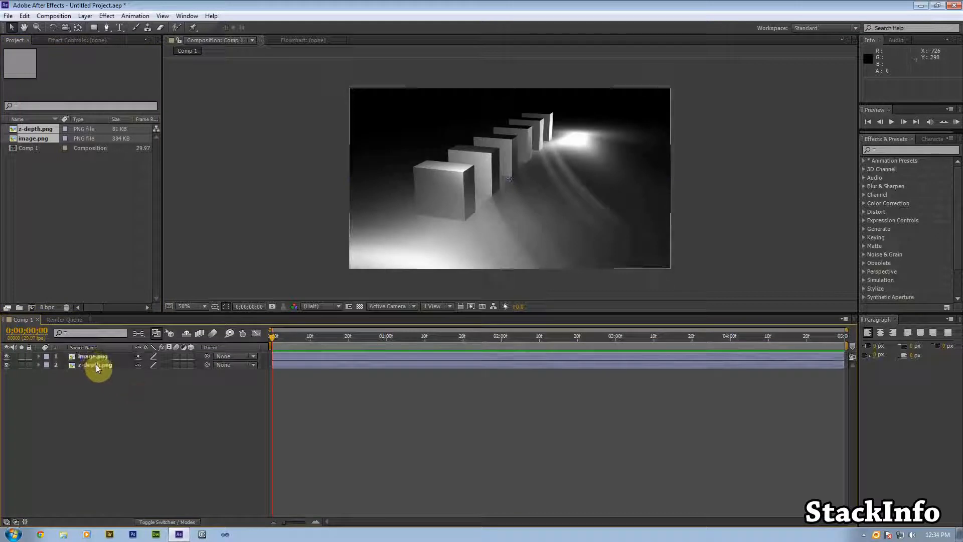
{"action": "left_click", "coordinate": [95, 364]}
{"action": "left_click", "coordinate": [7, 365]}
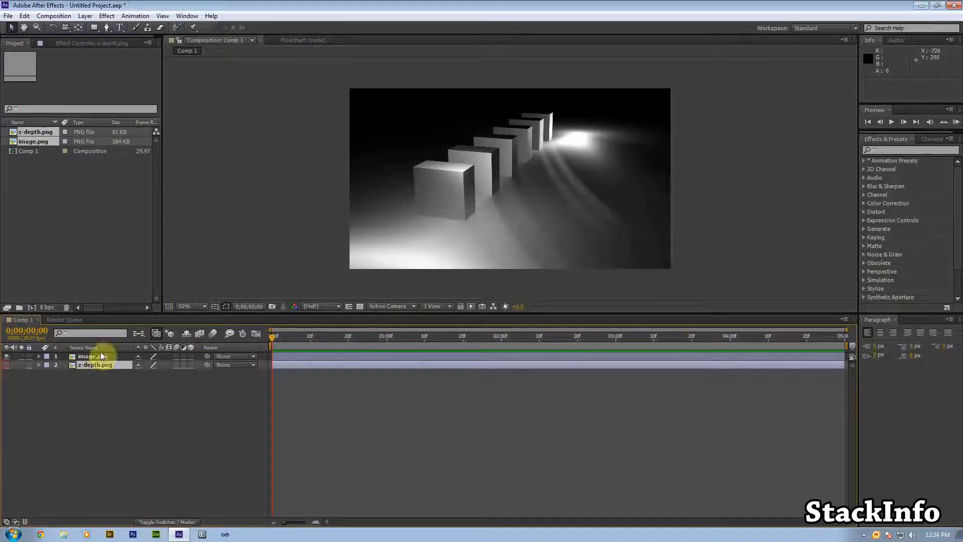
Step: Apply the Camera Lens Blur effect to the image.png layer
{"action": "left_click", "coordinate": [115, 357]}
{"action": "left_click", "coordinate": [83, 349]}
{"action": "left_click", "coordinate": [92, 357]}
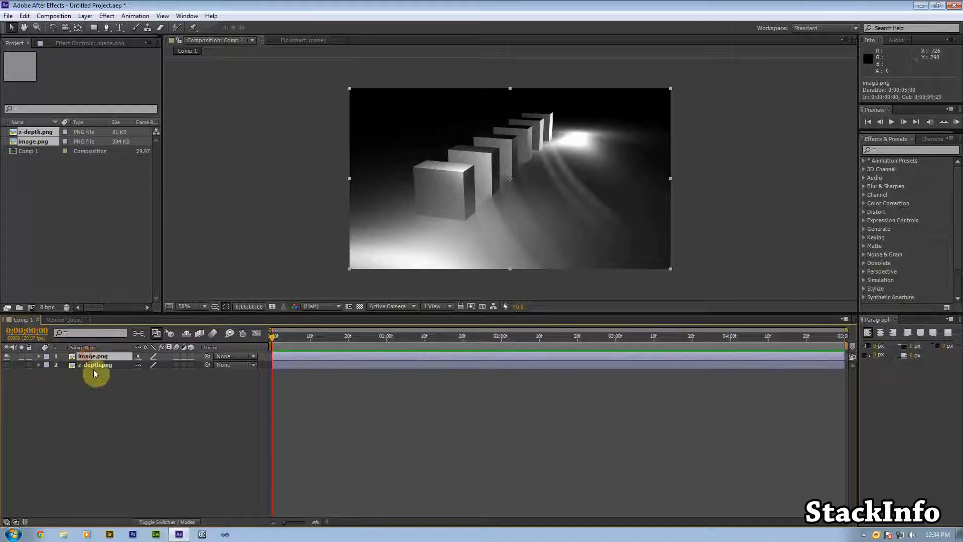
{"action": "left_click", "coordinate": [107, 17]}
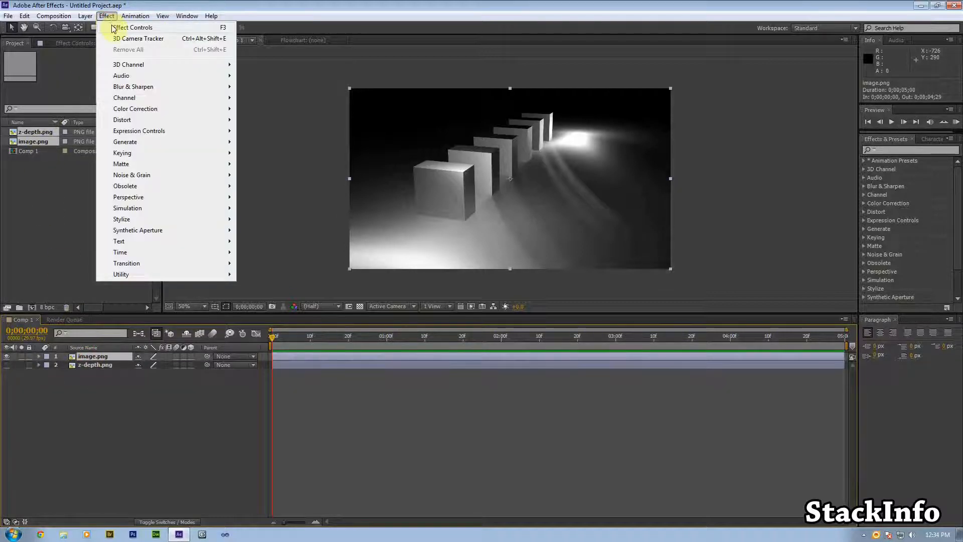
{"action": "mouse_move", "coordinate": [153, 87]}
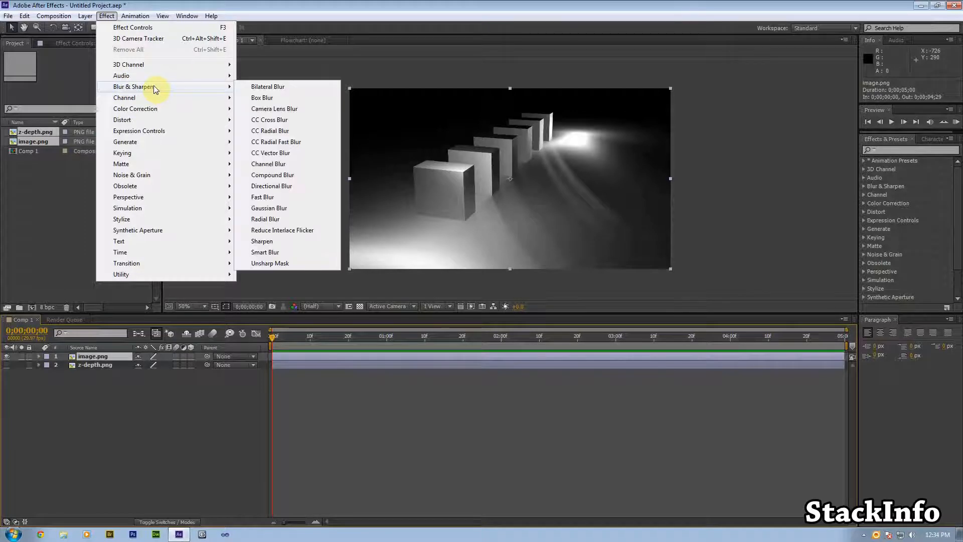
{"action": "left_click", "coordinate": [263, 109]}
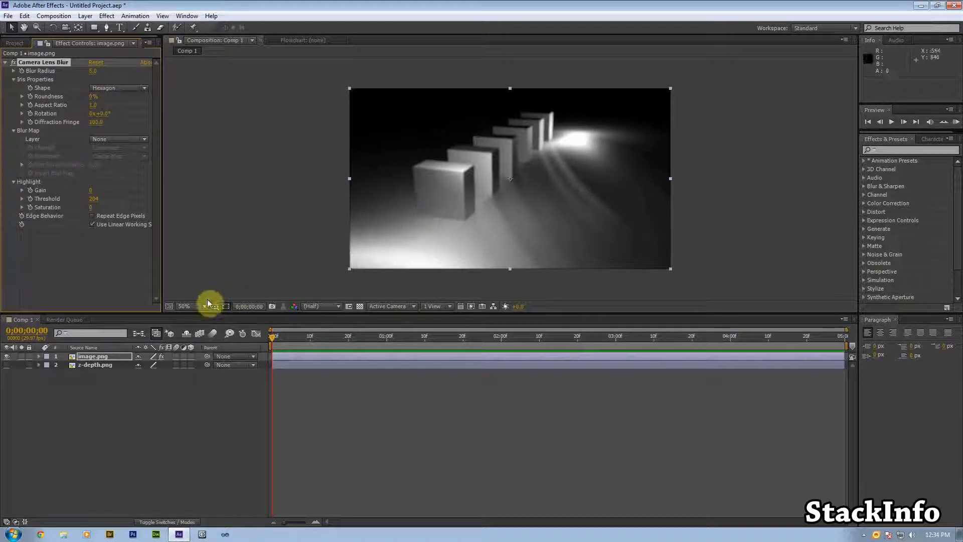
Step: Use the z-depth.png layer as the Camera Lens Blur's blur map and invert the map
{"action": "left_click", "coordinate": [191, 307]}
{"action": "left_click", "coordinate": [195, 318]}
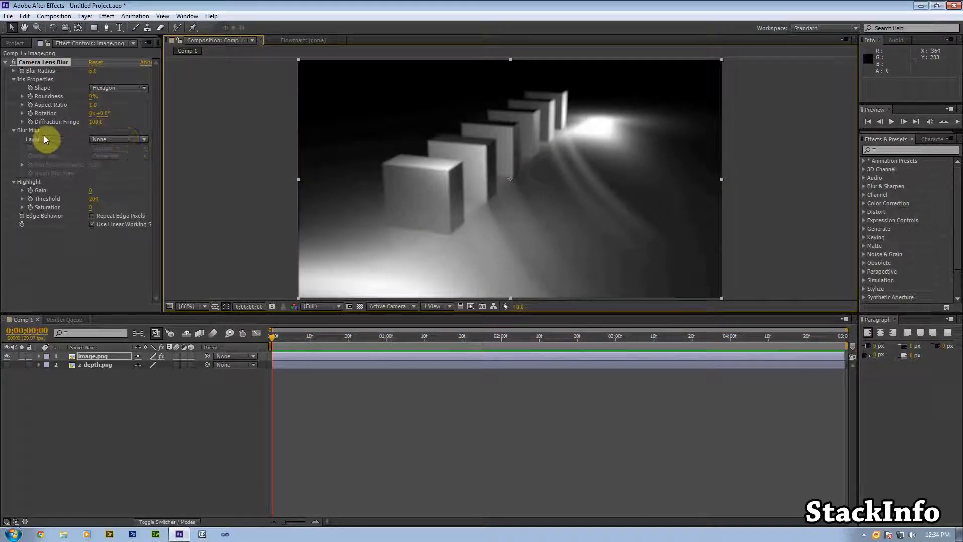
{"action": "left_click", "coordinate": [104, 139]}
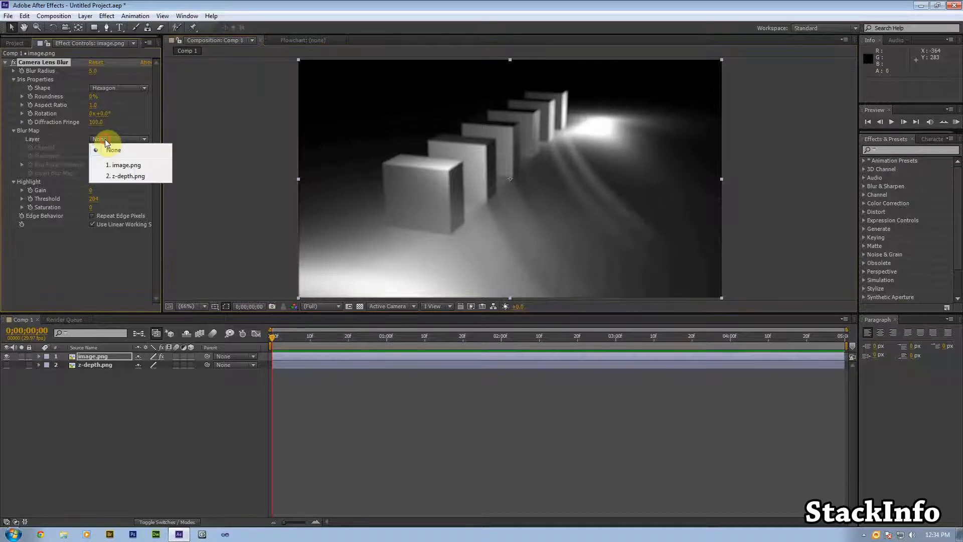
{"action": "left_click", "coordinate": [112, 176]}
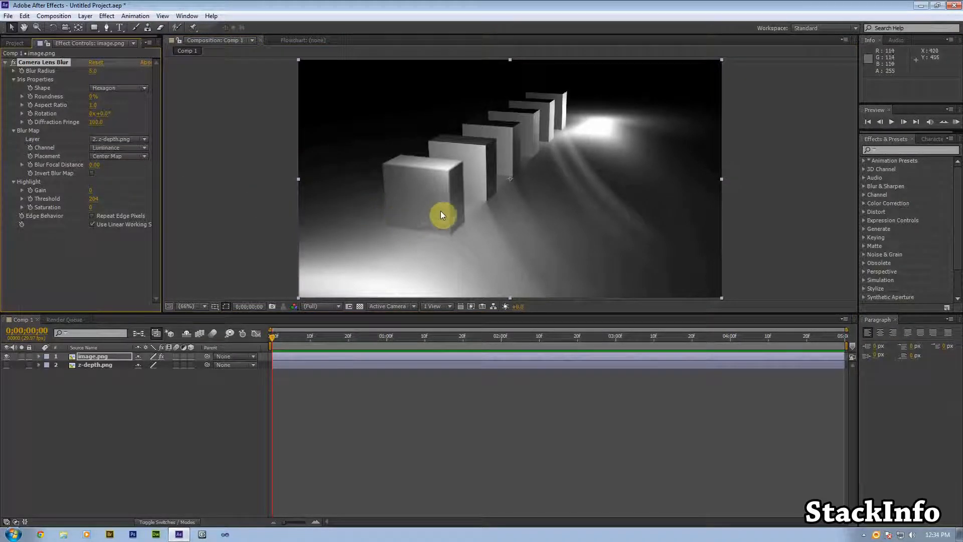
{"action": "left_click", "coordinate": [101, 166]}
{"action": "left_click", "coordinate": [94, 173]}
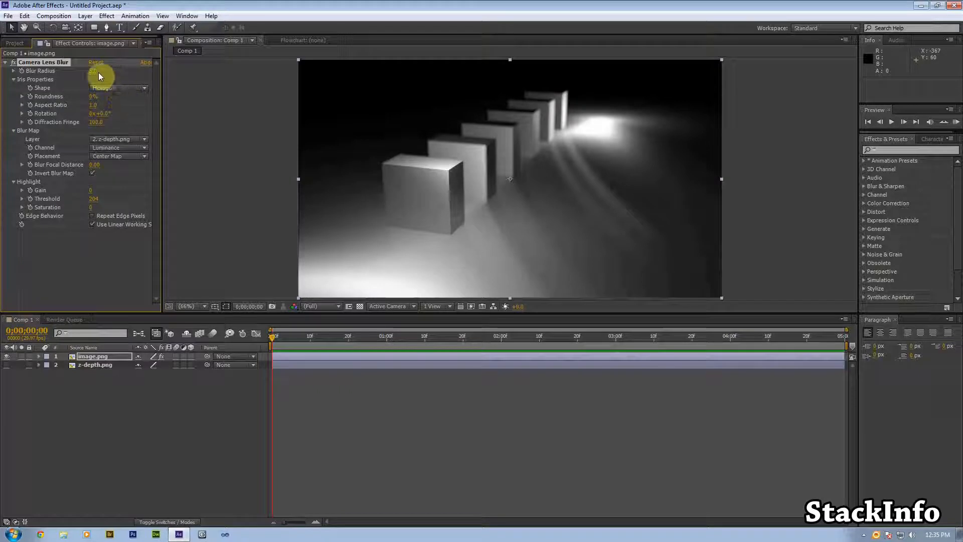
Step: Set the Camera Lens Blur's Blur Radius to 10 and turn on Repeat Edge Pixels
{"action": "type", "text": "10"}
{"action": "key", "text": "Return"}
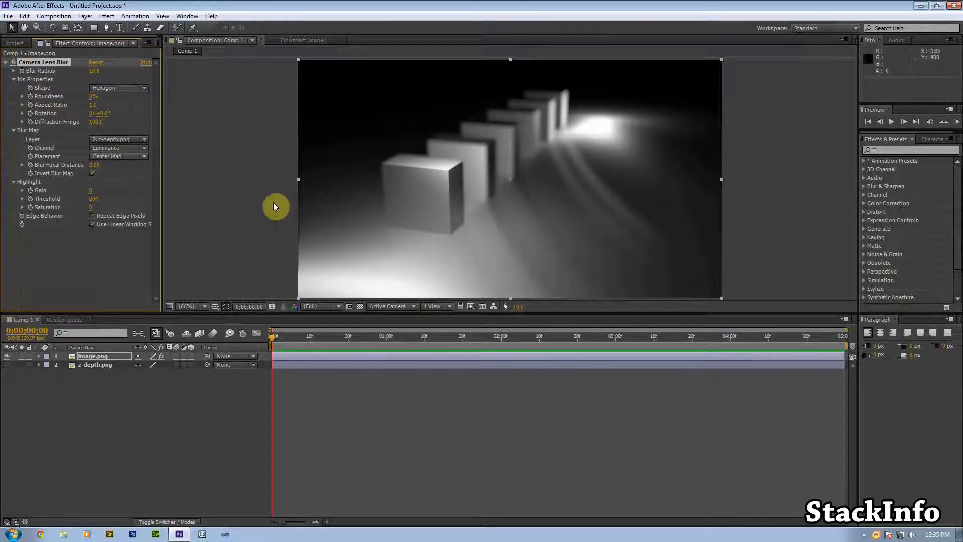
{"action": "left_click", "coordinate": [98, 216]}
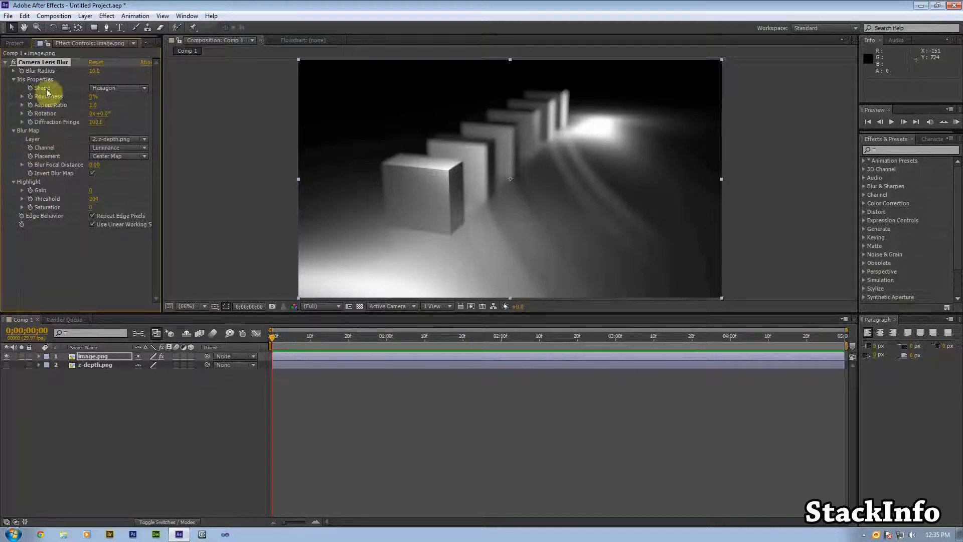
{"action": "left_click", "coordinate": [133, 89]}
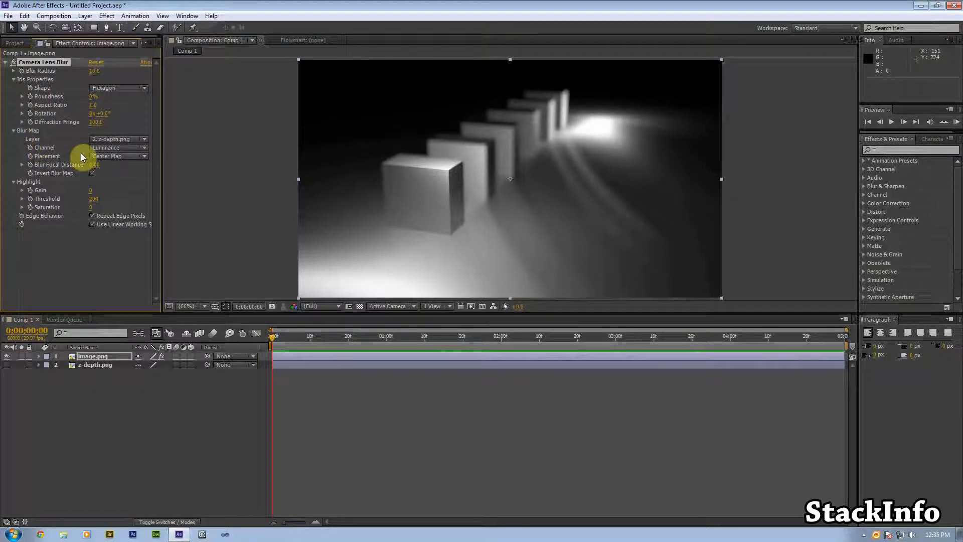
Step: Keyframe the Camera Lens Blur's Blur Focal Distance from 0.00 at 0;00;00;00 to 1.00 at 0;00;04;29
{"action": "left_click", "coordinate": [30, 165]}
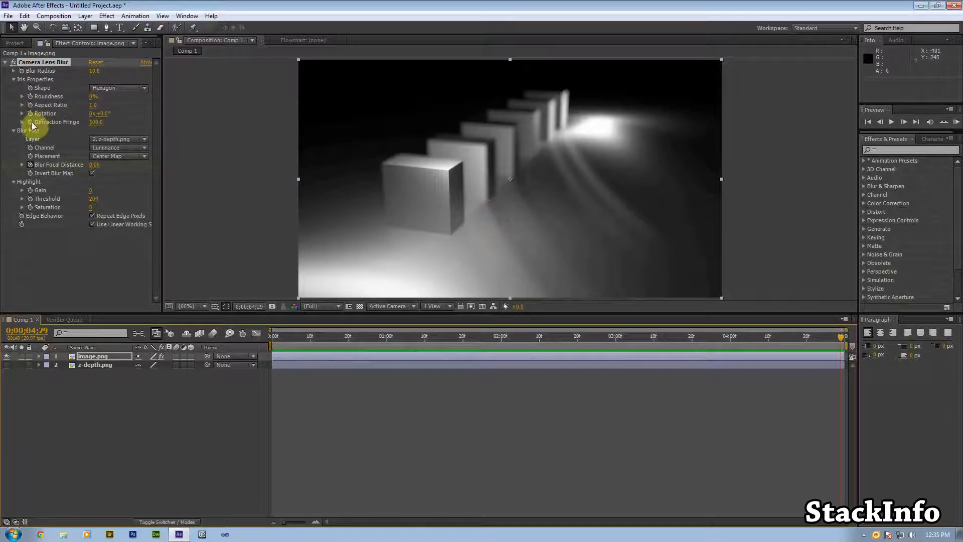
{"action": "left_click", "coordinate": [21, 165]}
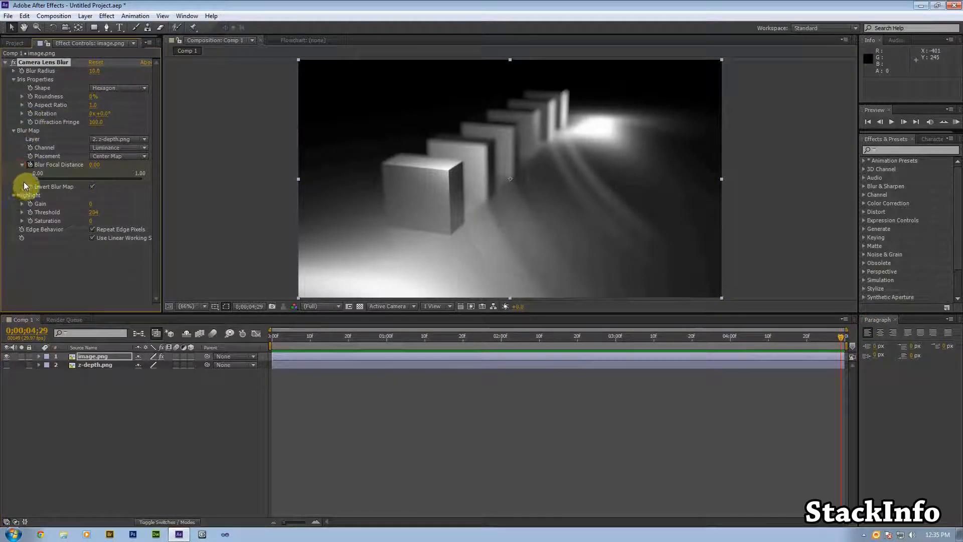
{"action": "left_click", "coordinate": [39, 357]}
{"action": "left_click", "coordinate": [48, 365]}
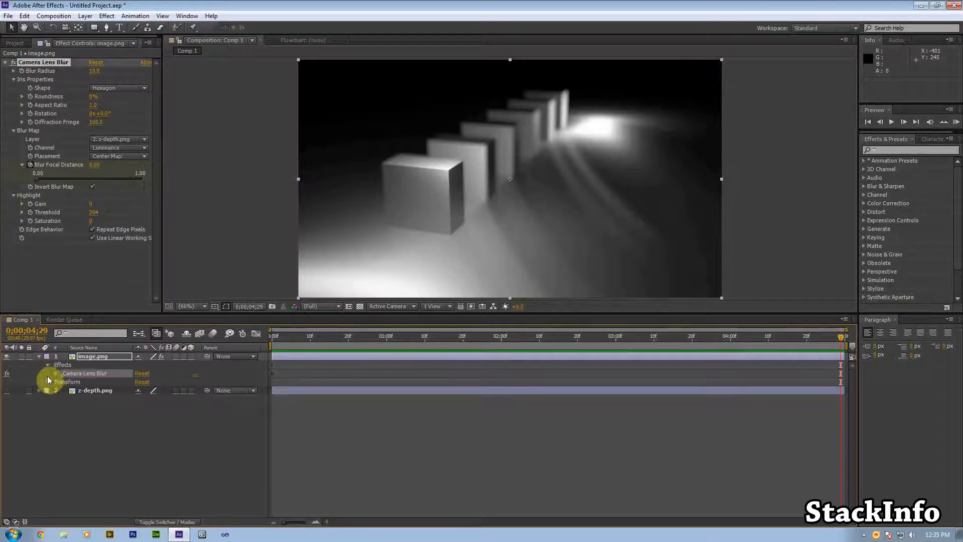
{"action": "left_click", "coordinate": [53, 372]}
{"action": "left_click", "coordinate": [56, 374]}
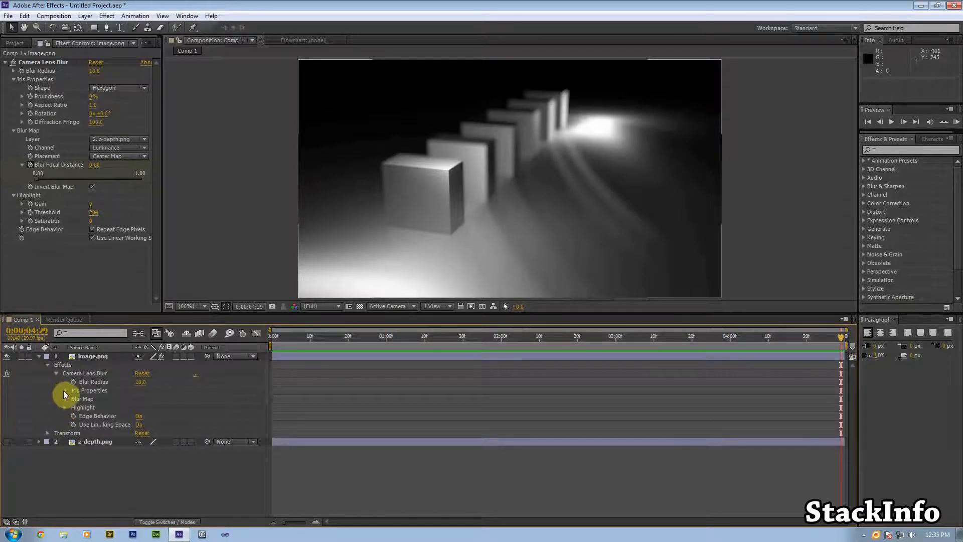
{"action": "left_click", "coordinate": [63, 399]}
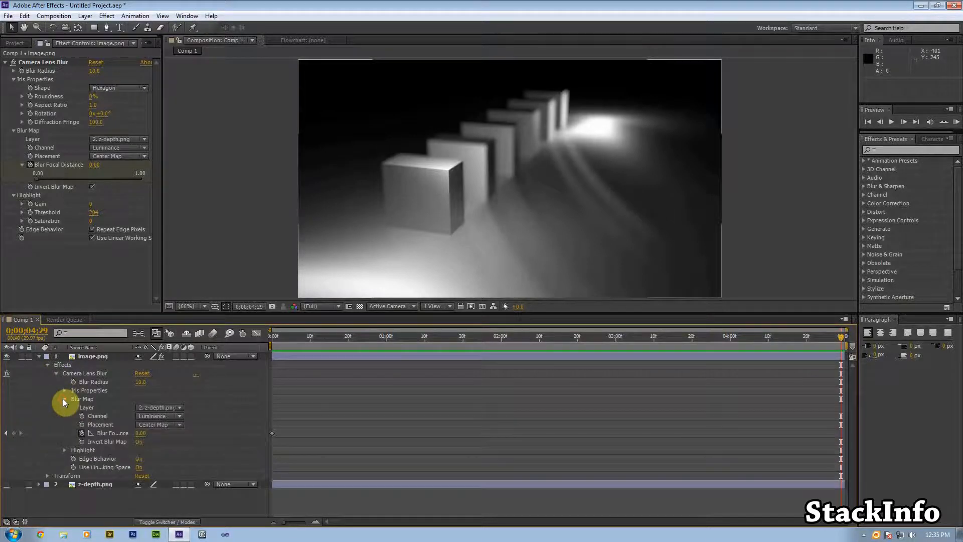
{"action": "left_click", "coordinate": [14, 432]}
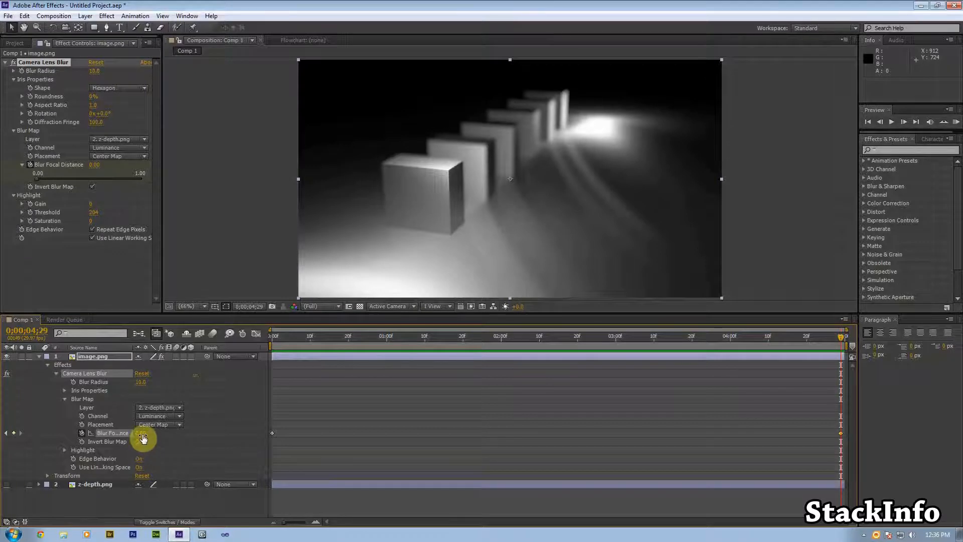
{"action": "left_click_drag", "start_coordinate": [143, 438], "coordinate": [216, 434]}
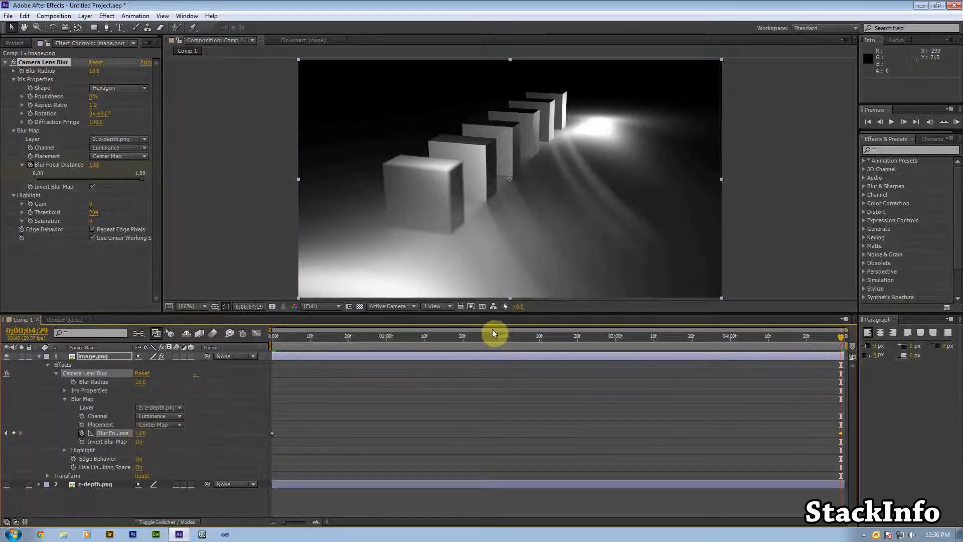
Step: Return to the start of Comp 1 and play a RAM preview of the focus shift
{"action": "left_click_drag", "start_coordinate": [492, 333], "coordinate": [262, 334]}
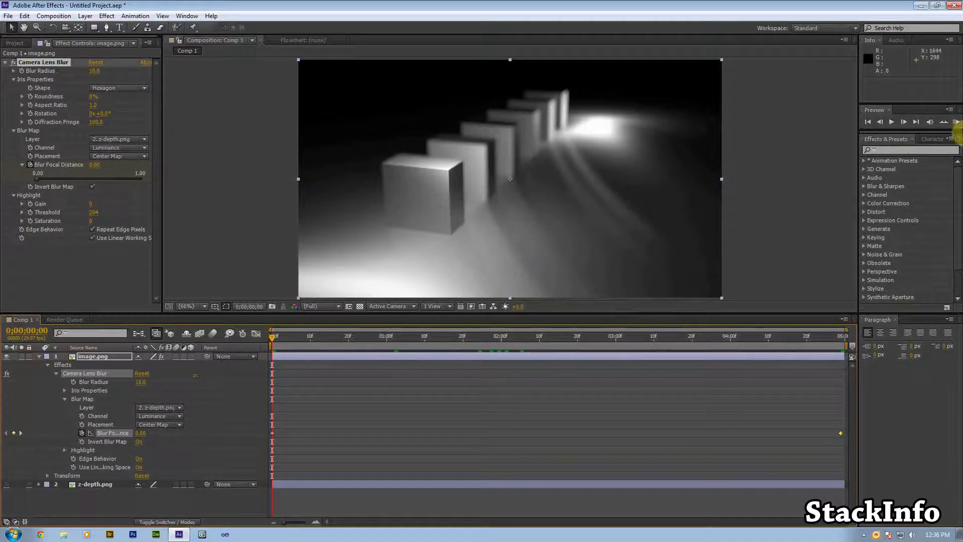
{"action": "left_click", "coordinate": [956, 122]}
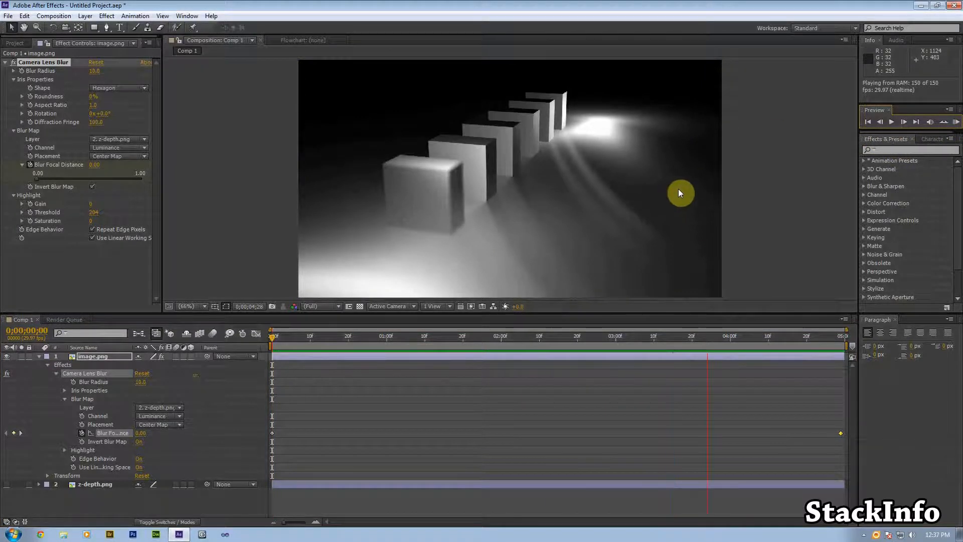
{"action": "left_click", "coordinate": [583, 203]}
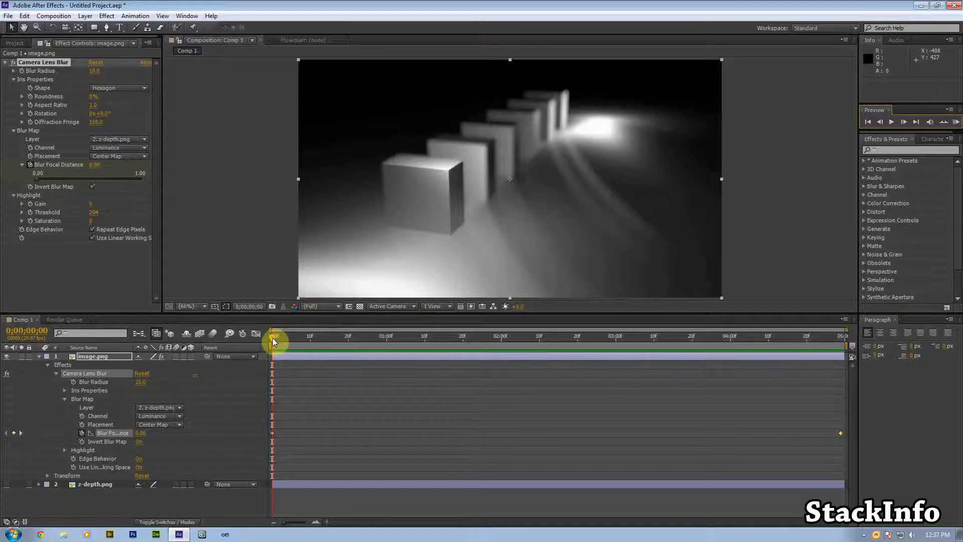
{"action": "mouse_move", "coordinate": [280, 339]}
{"action": "left_mouse_down"}
{"action": "mouse_move", "coordinate": [326, 335]}
{"action": "mouse_move", "coordinate": [286, 338]}
{"action": "left_mouse_up"}
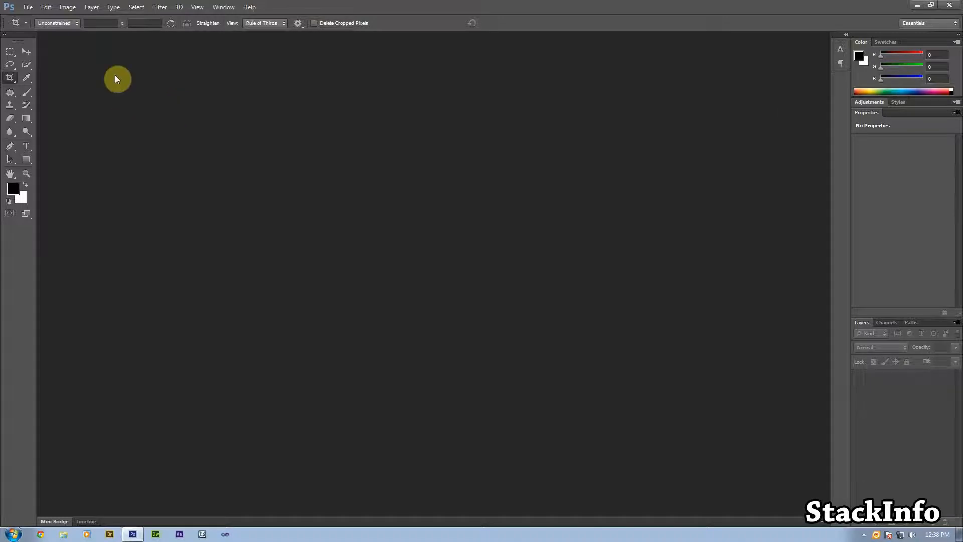
Step: In Photoshop, open both image.png and z-depth.png from the Tut2 folder on the Desktop
{"action": "left_click", "coordinate": [32, 8]}
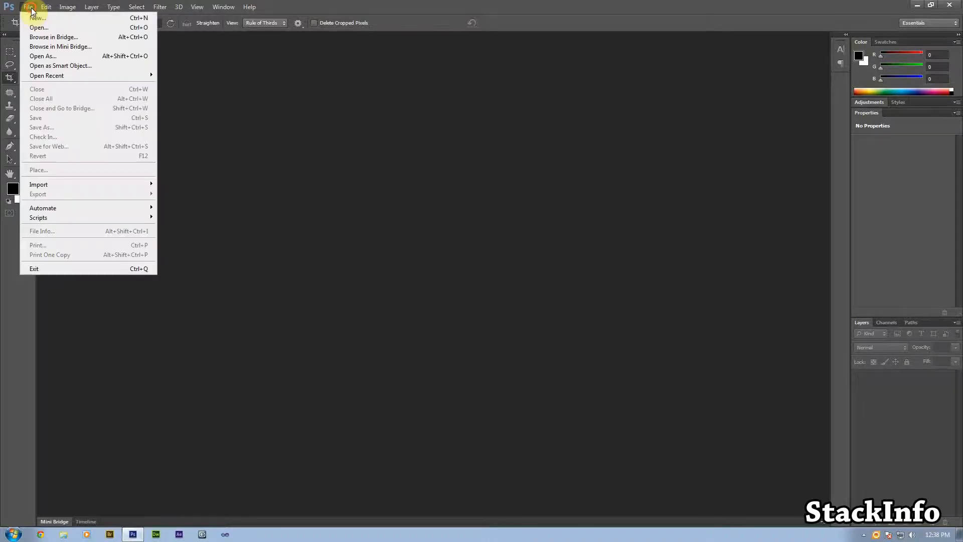
{"action": "left_click", "coordinate": [65, 26]}
{"action": "key", "text": "Escape"}
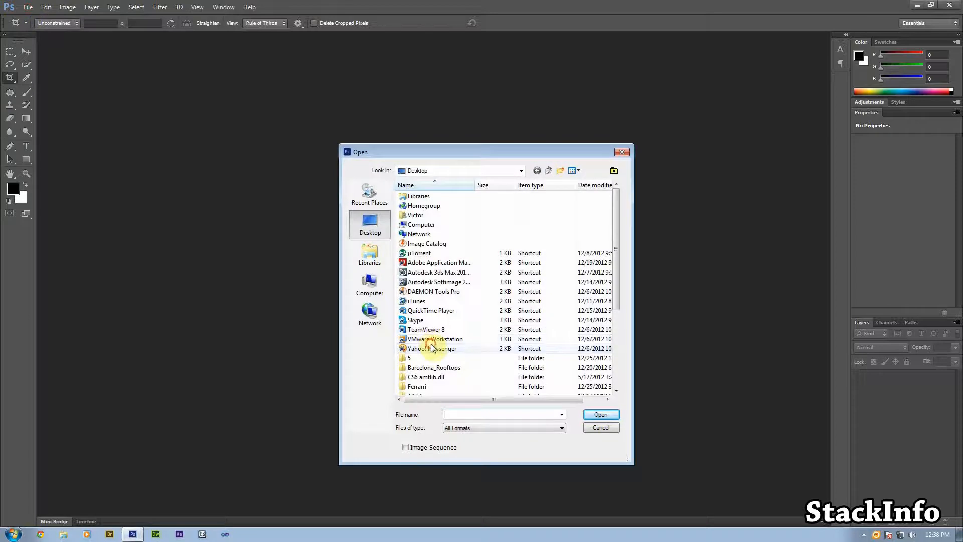
{"action": "left_click", "coordinate": [431, 348]}
{"action": "scroll", "coordinate": [425, 386], "scroll_direction": "down", "scroll_amount": 2}
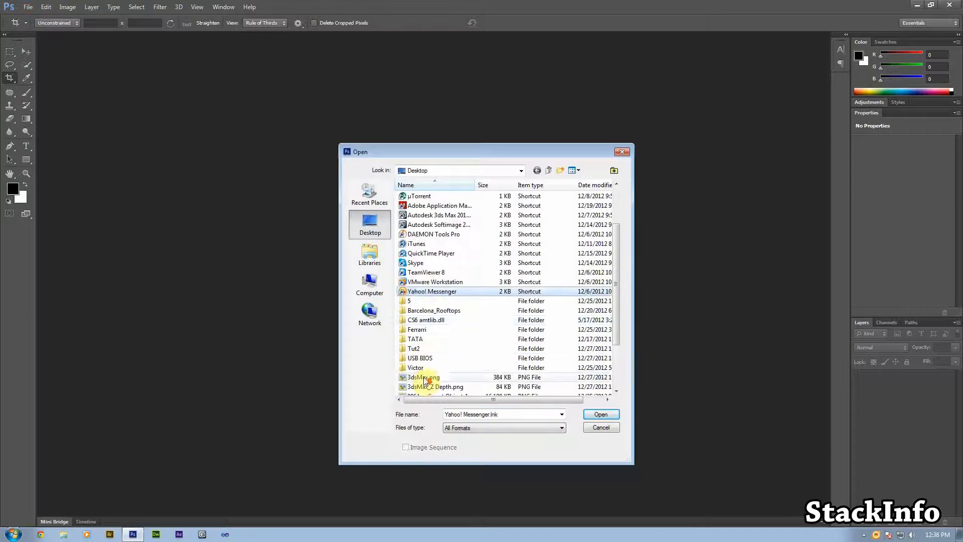
{"action": "double_click", "coordinate": [420, 351]}
{"action": "key", "text": "ctrl+a"}
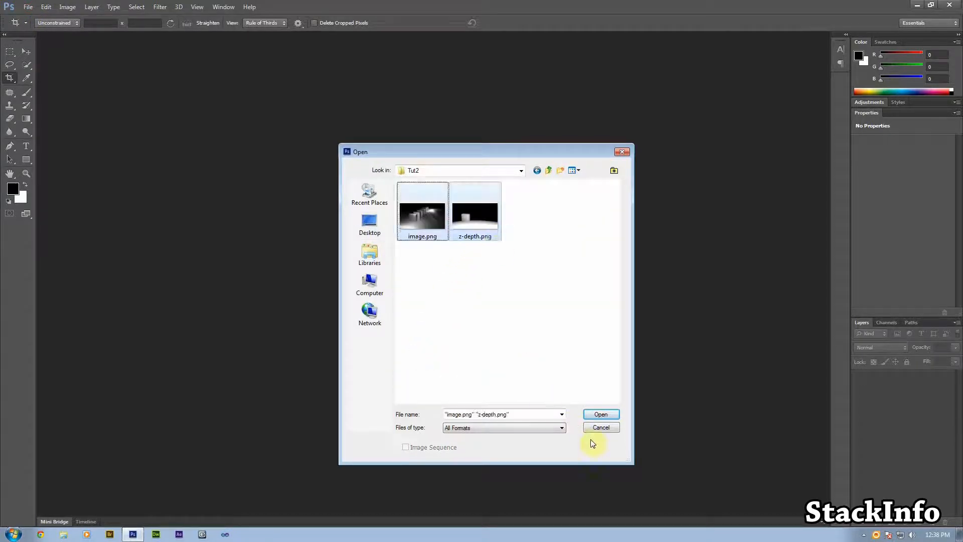
{"action": "left_click", "coordinate": [599, 415]}
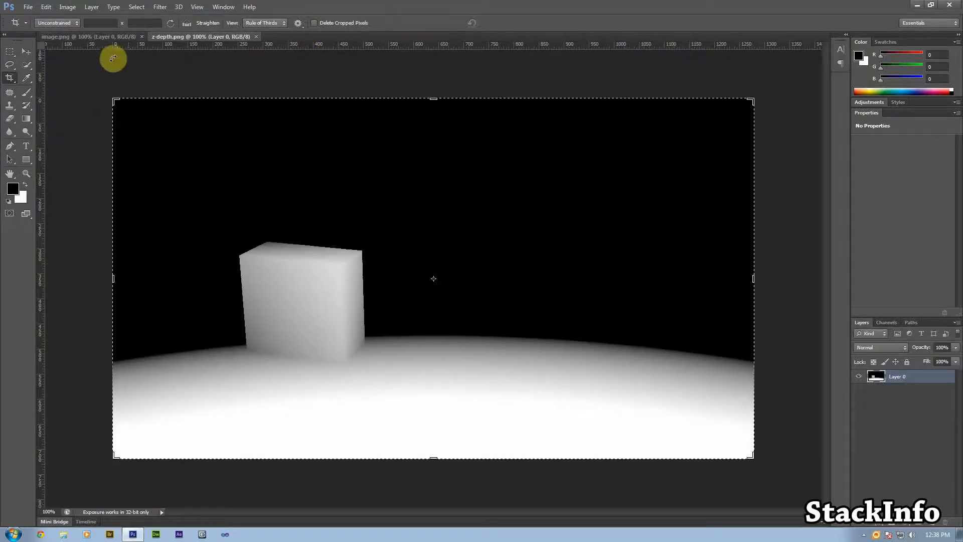
Step: Move the z-depth.png picture into the image.png document as a new layer, aligned to the canvas, and place it beneath Layer 0
{"action": "left_click", "coordinate": [25, 52]}
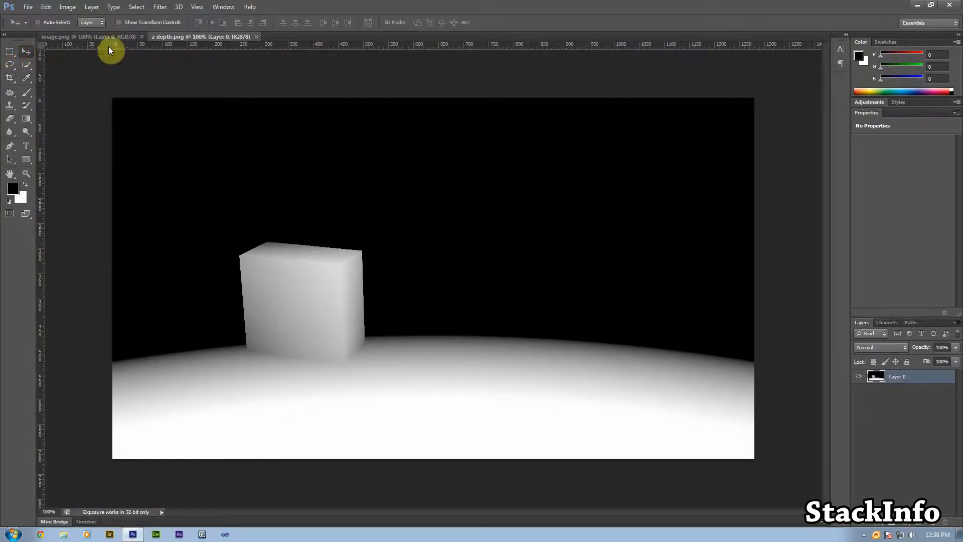
{"action": "left_click_drag", "start_coordinate": [179, 167], "coordinate": [206, 160]}
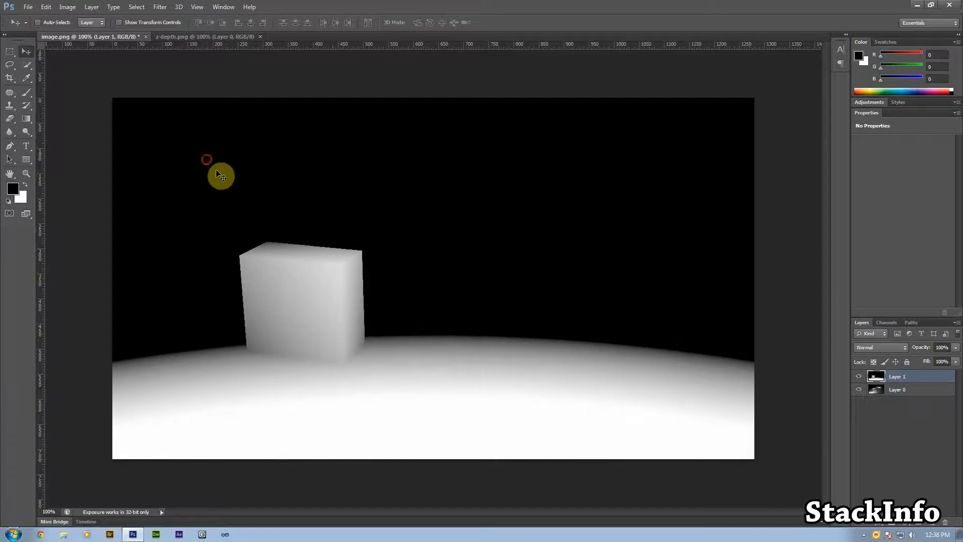
{"action": "left_click_drag", "start_coordinate": [898, 377], "coordinate": [908, 402]}
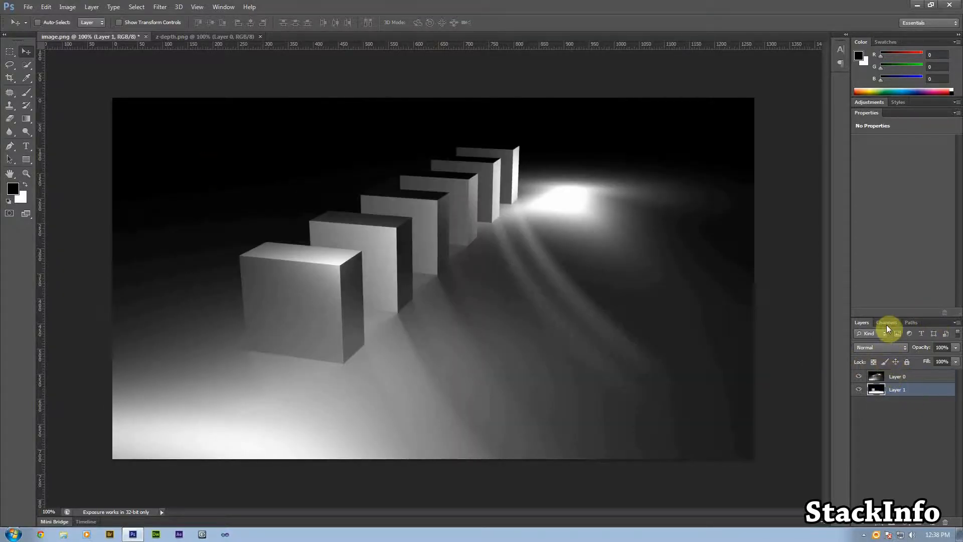
Step: Copy the entire depth picture on Layer 1 and paste it into a new alpha channel
{"action": "left_click", "coordinate": [918, 378]}
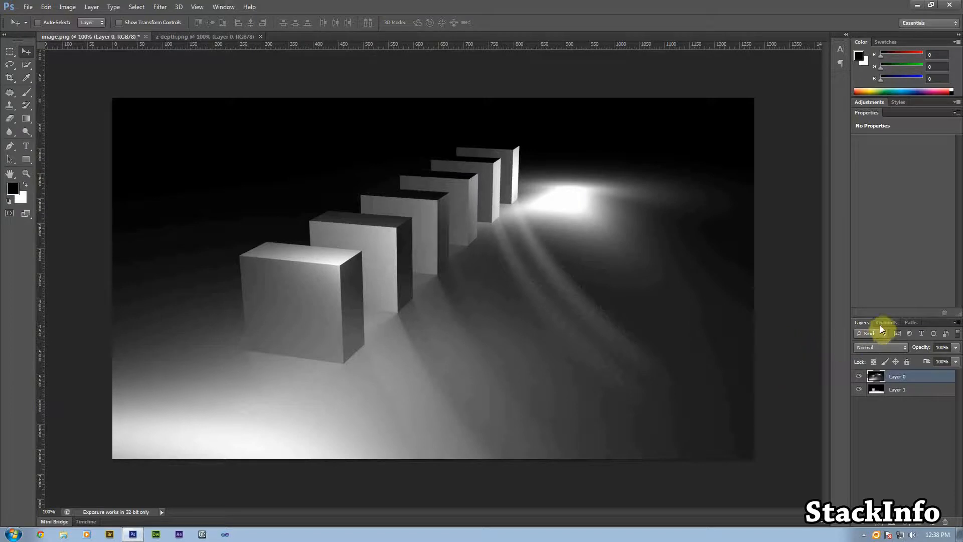
{"action": "left_click", "coordinate": [885, 391]}
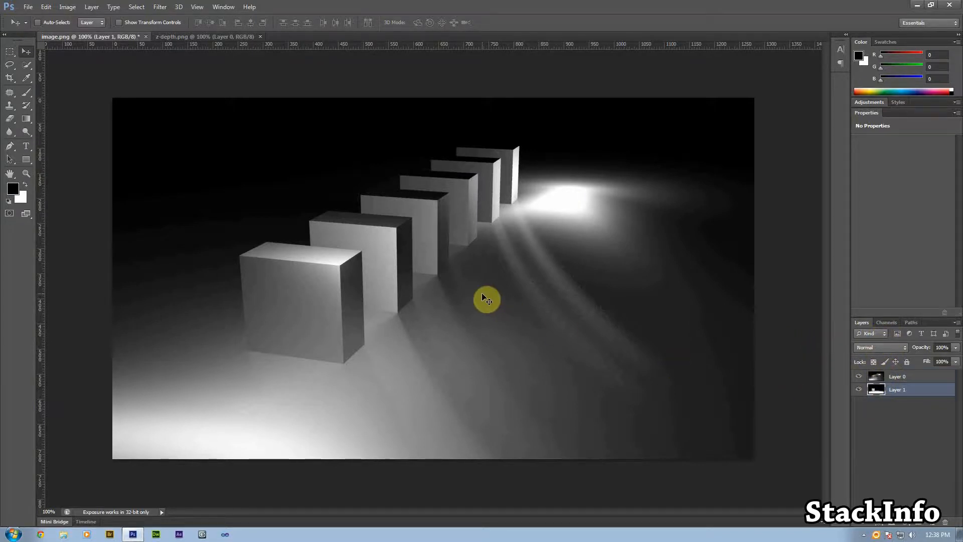
{"action": "key", "text": "ctrl+a"}
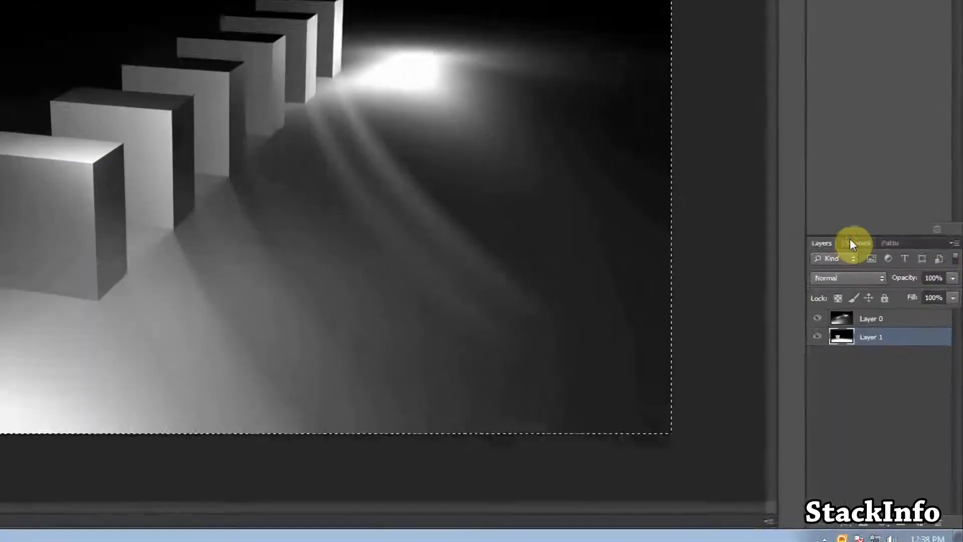
{"action": "left_click", "coordinate": [851, 242]}
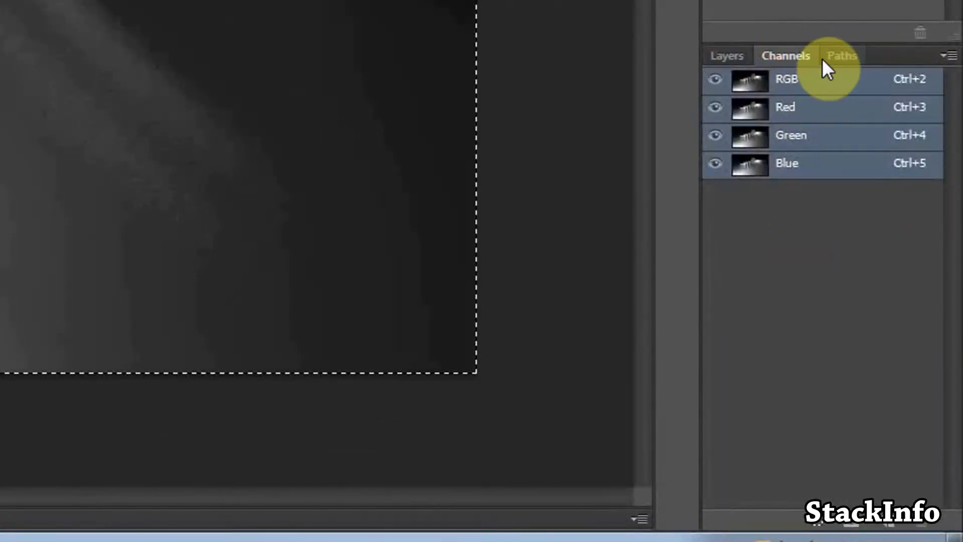
{"action": "left_click", "coordinate": [883, 526]}
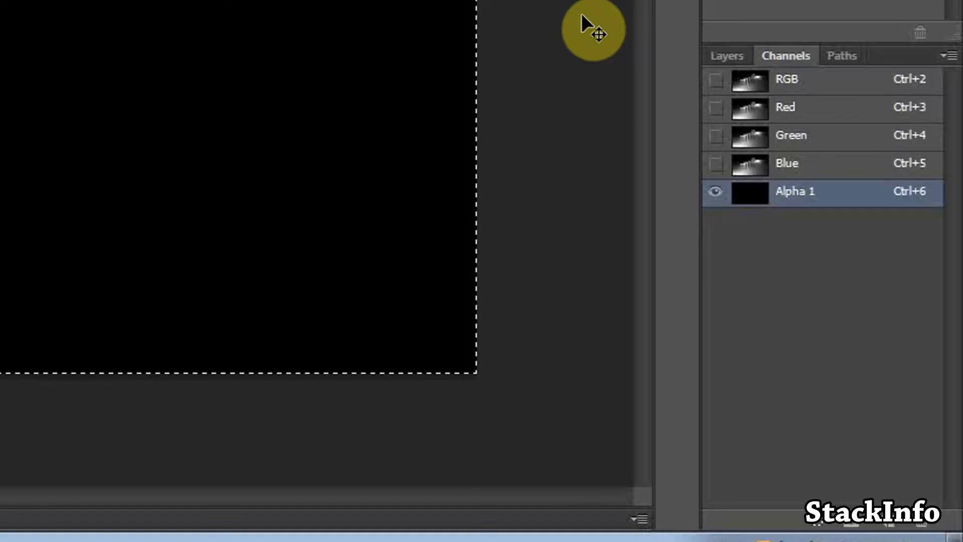
{"action": "key", "text": "ctrl+v"}
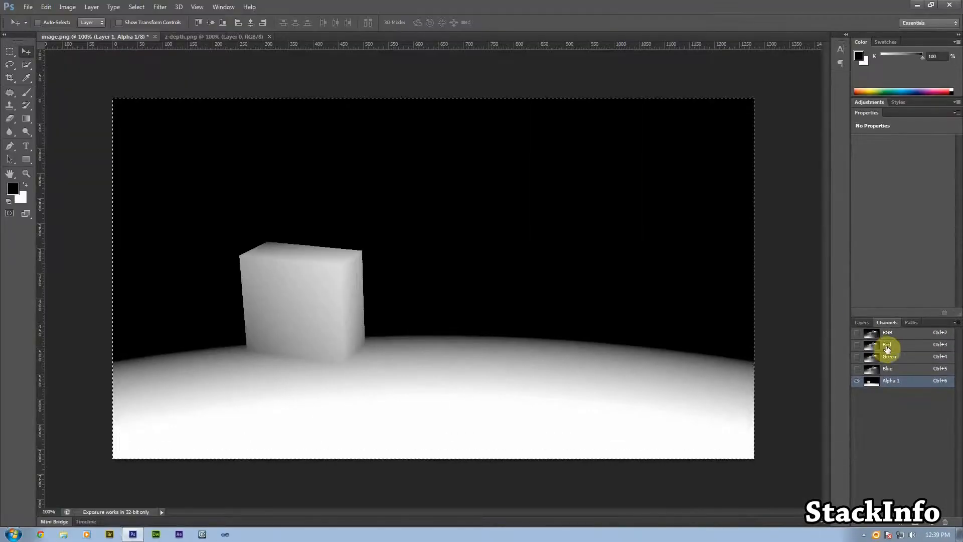
Step: Hide the depth layer, Layer 1, and make the render layer, Layer 0, active
{"action": "left_click", "coordinate": [862, 322]}
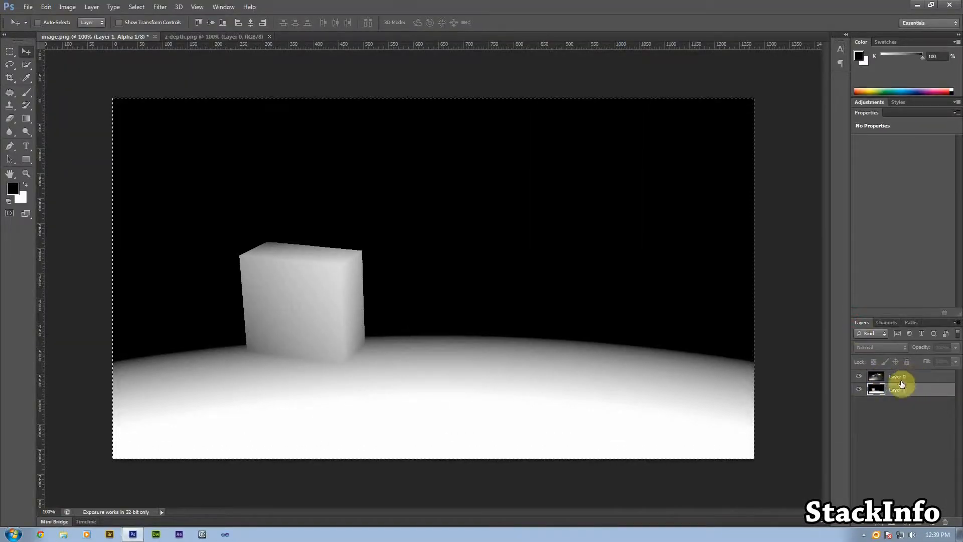
{"action": "left_click", "coordinate": [861, 390]}
{"action": "left_click", "coordinate": [909, 379]}
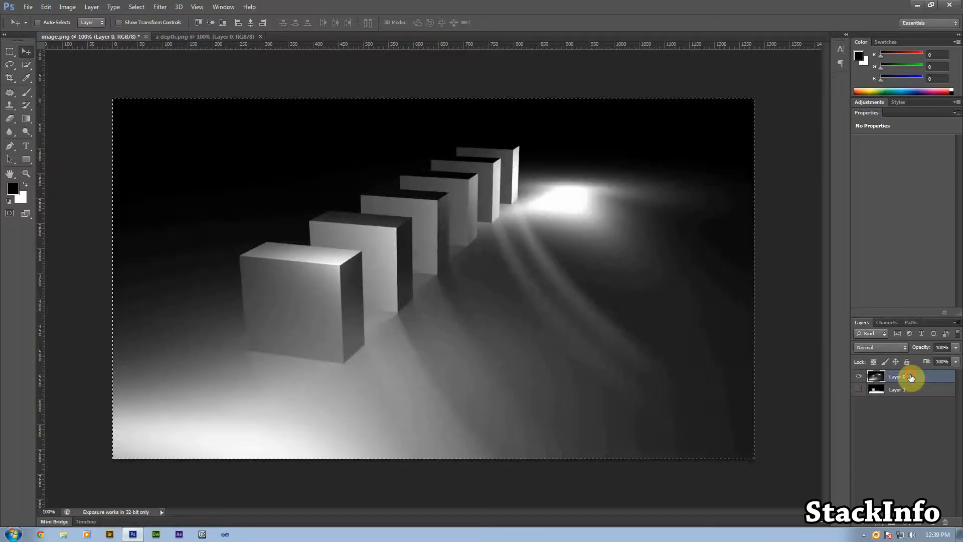
Step: Start the Lens Blur filter on Layer 0 and set its depth map source to Alpha 1
{"action": "left_click", "coordinate": [199, 6]}
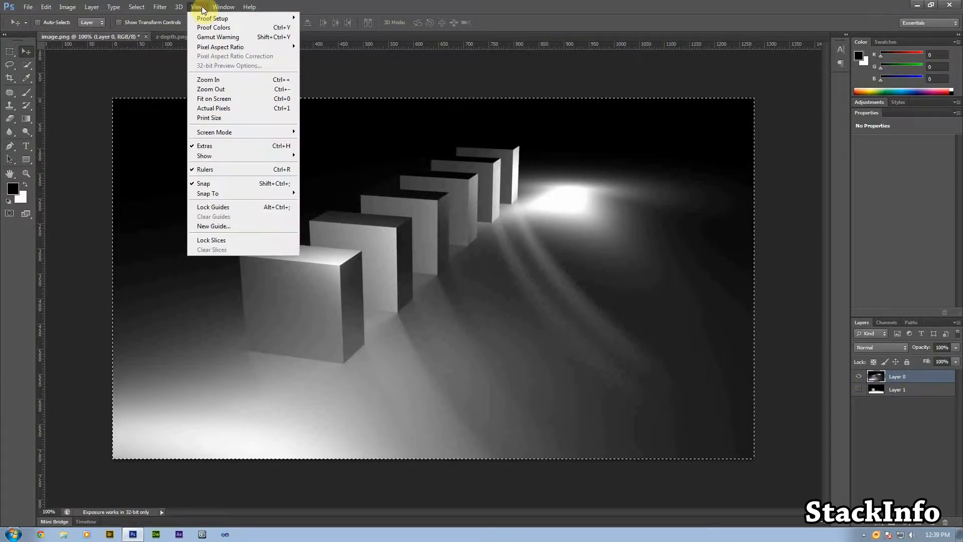
{"action": "mouse_move", "coordinate": [175, 7]}
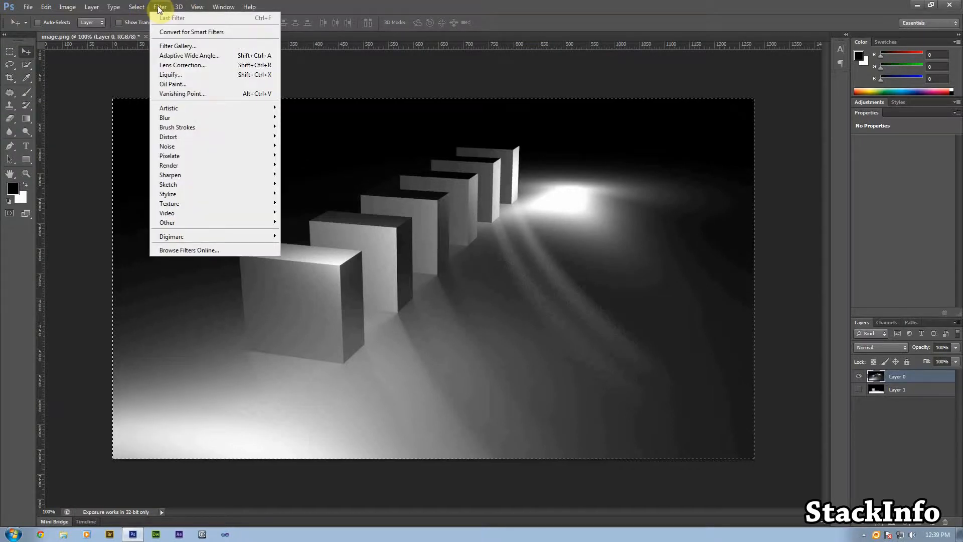
{"action": "mouse_move", "coordinate": [191, 117]}
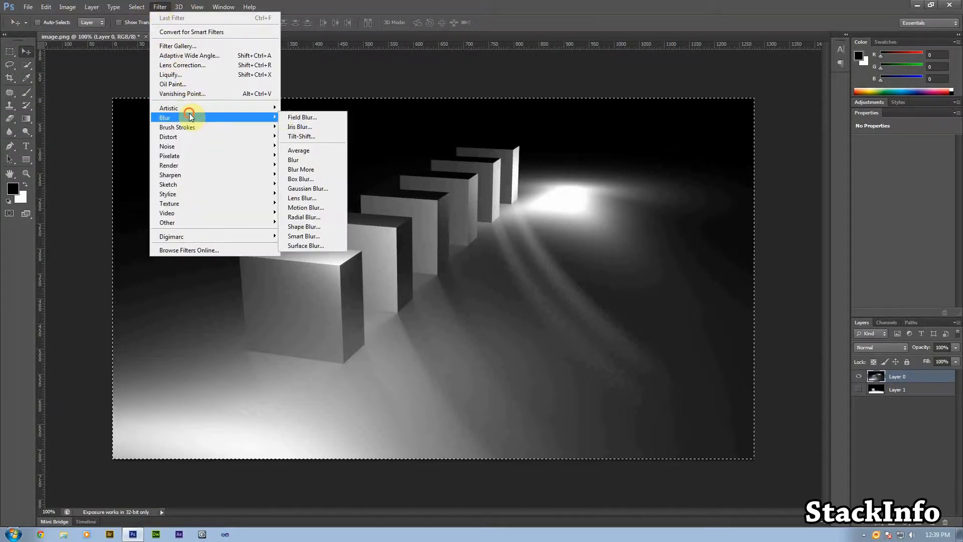
{"action": "left_click", "coordinate": [312, 198]}
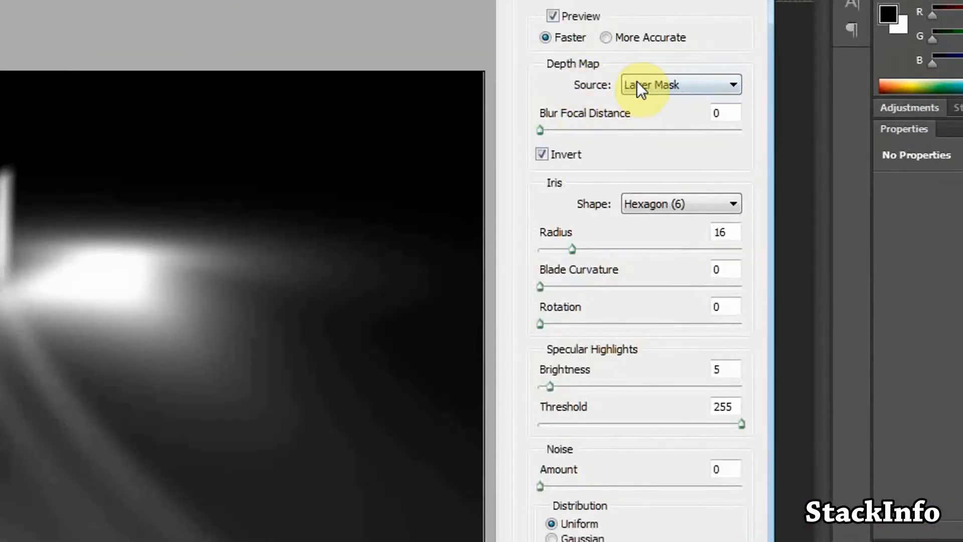
{"action": "left_click", "coordinate": [695, 88]}
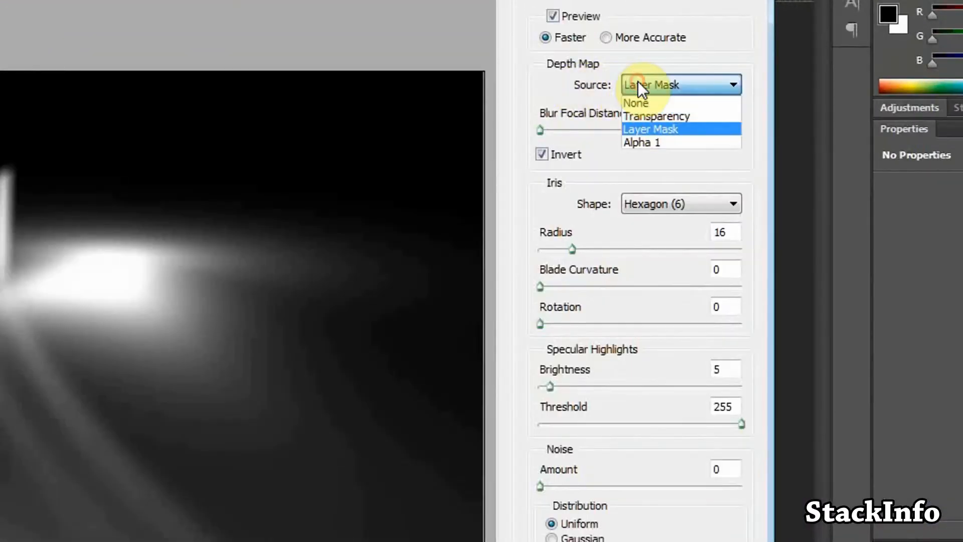
{"action": "left_click", "coordinate": [634, 143]}
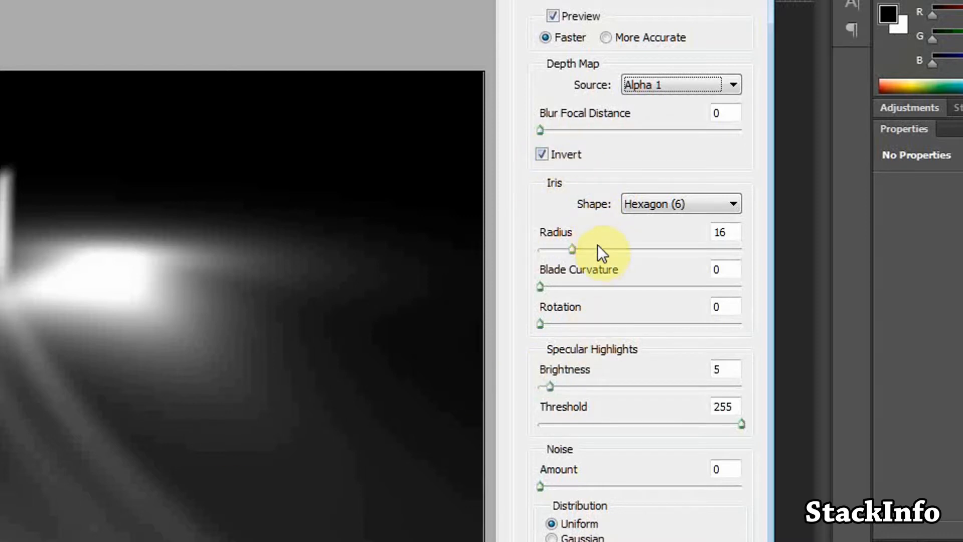
Step: Set the Lens Blur's iris radius to 10 and apply the filter
{"action": "left_click_drag", "start_coordinate": [583, 249], "coordinate": [559, 248]}
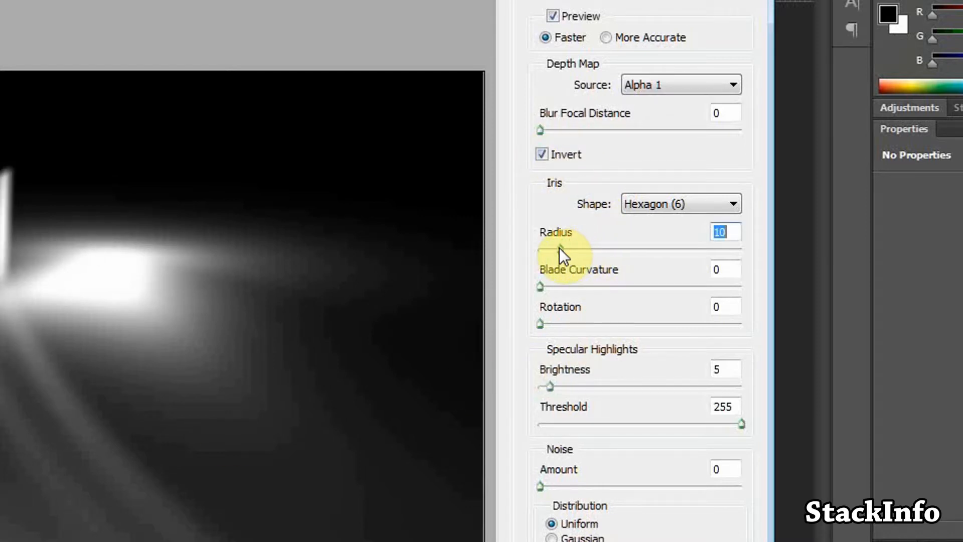
{"action": "left_click_drag", "start_coordinate": [693, 173], "coordinate": [694, 173]}
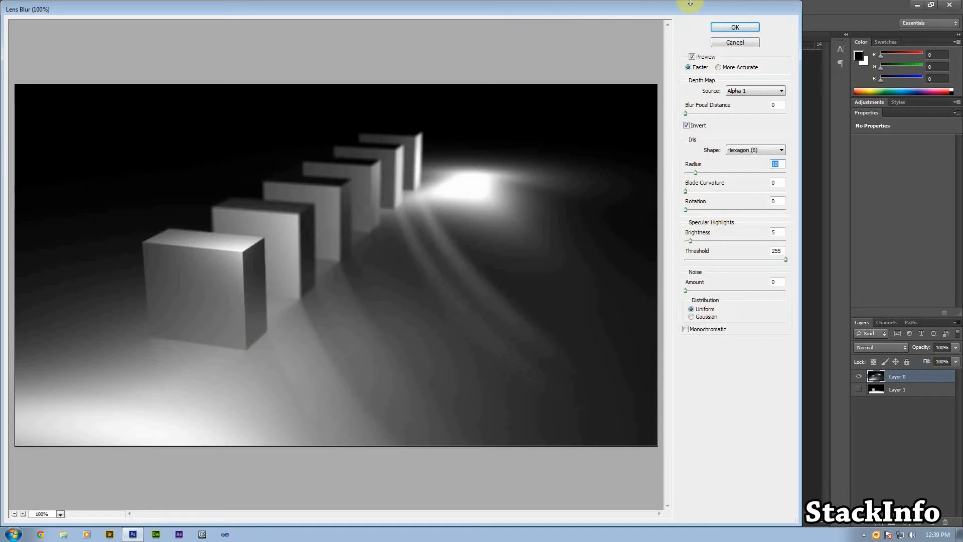
{"action": "left_click", "coordinate": [724, 27]}
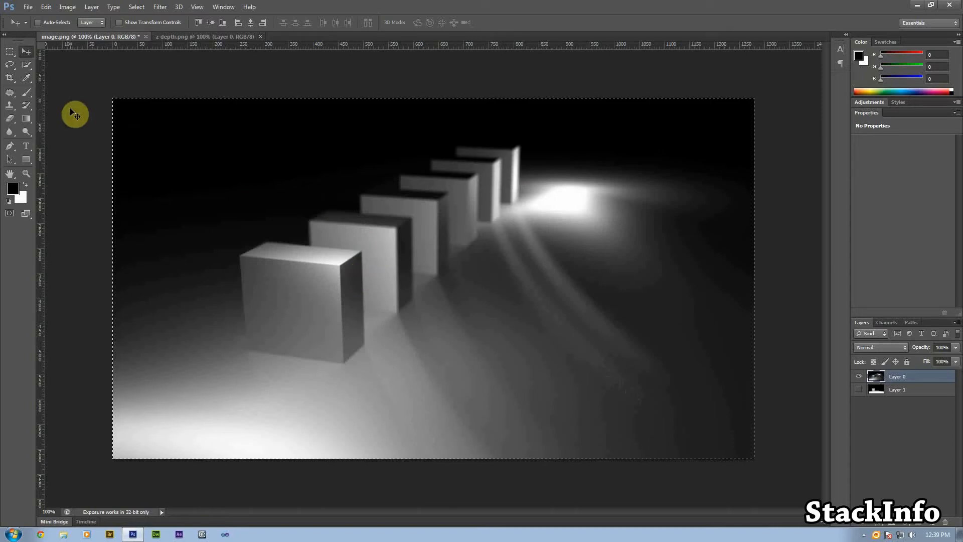
Step: Switch to the Rectangular Marquee tool
{"action": "left_click", "coordinate": [10, 51]}
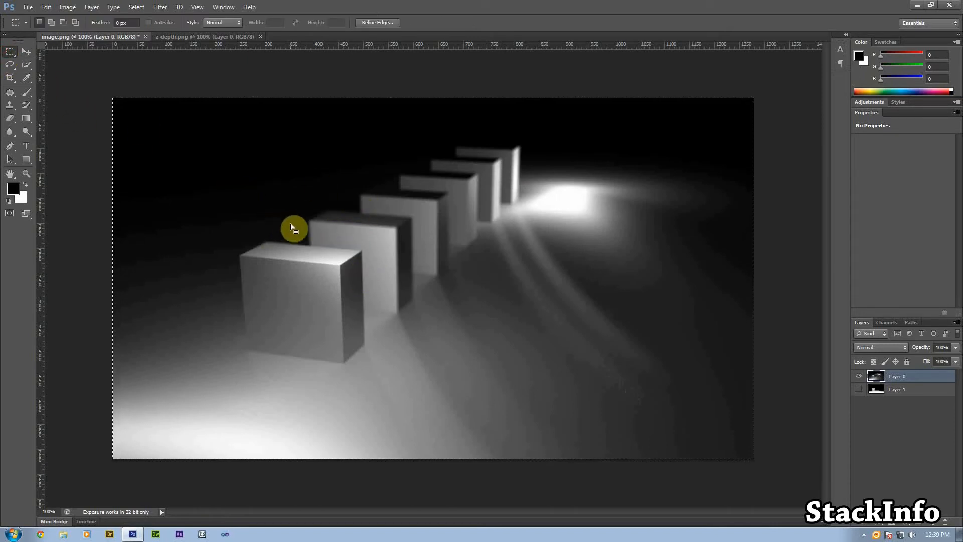